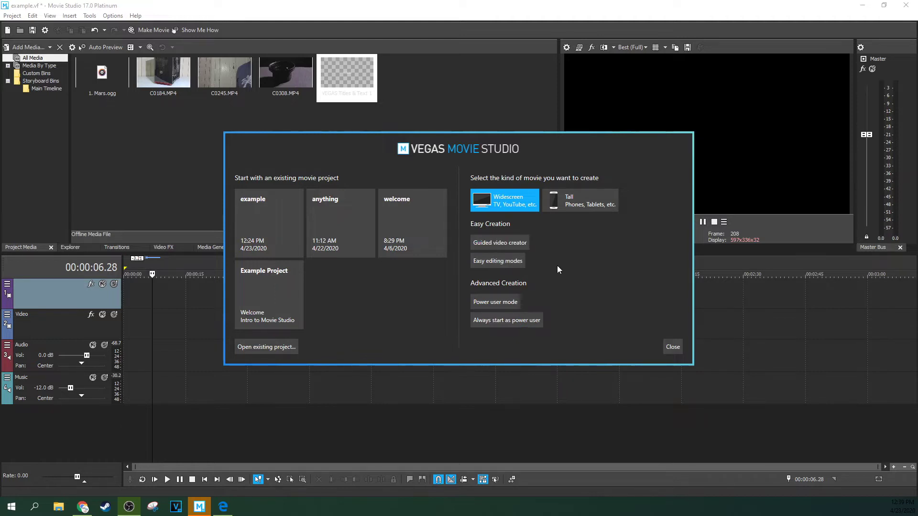
Start a new easy-mode project without saving, importing C0308 and C0262 from D:\Video Archive\Good Raws
left_click(500, 267)
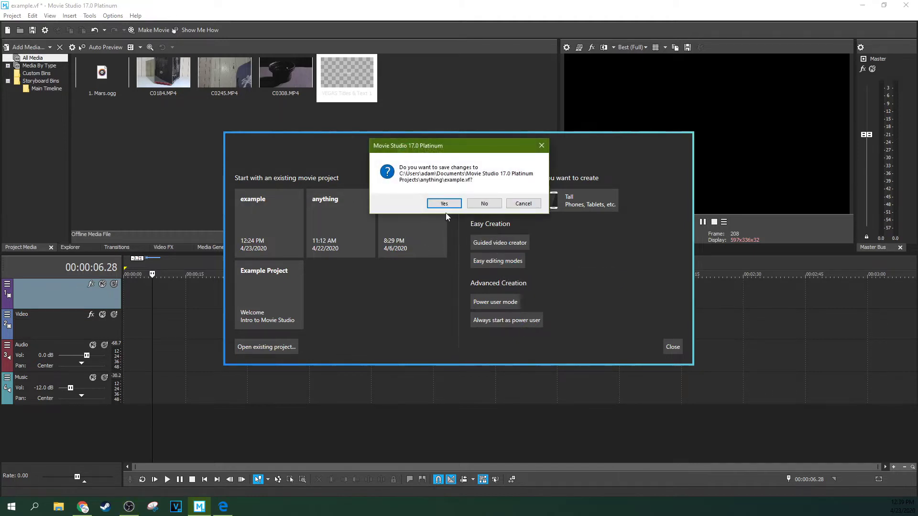
left_click(476, 205)
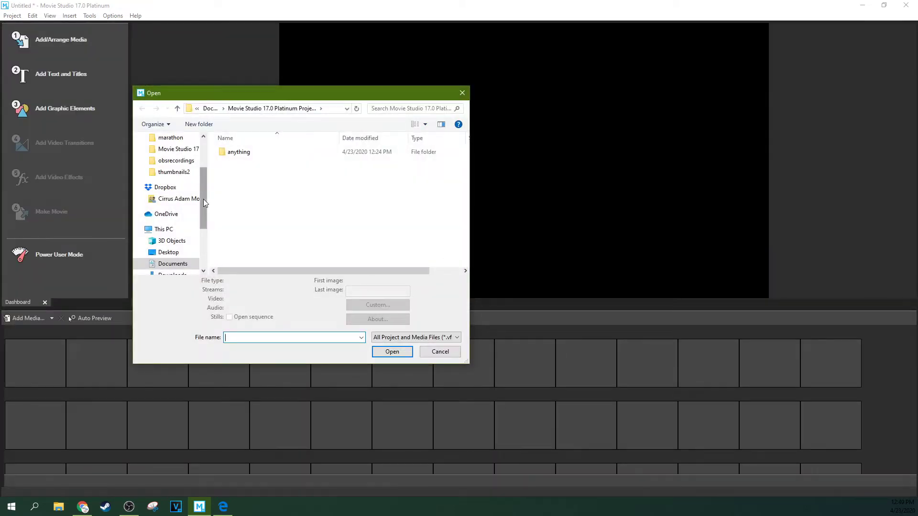
left_click_drag(202, 199, 203, 243)
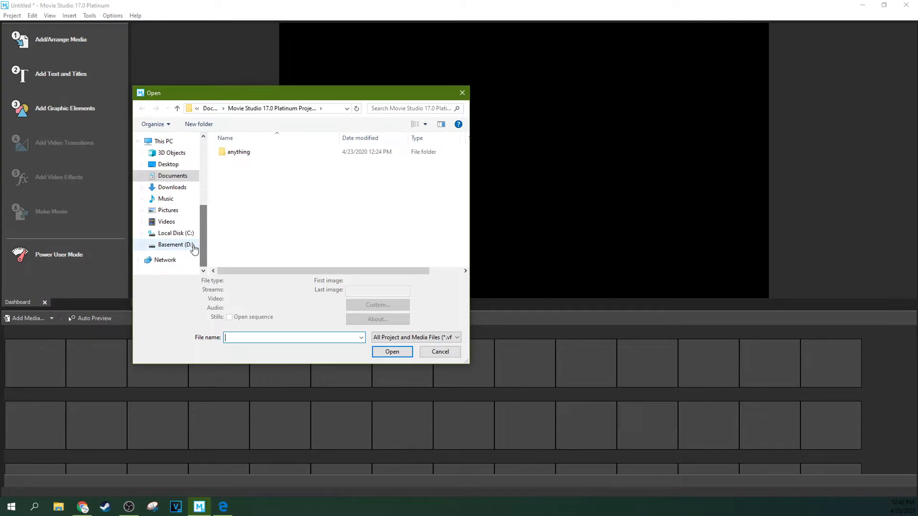
left_click(194, 246)
scroll(411, 251, "down", 1)
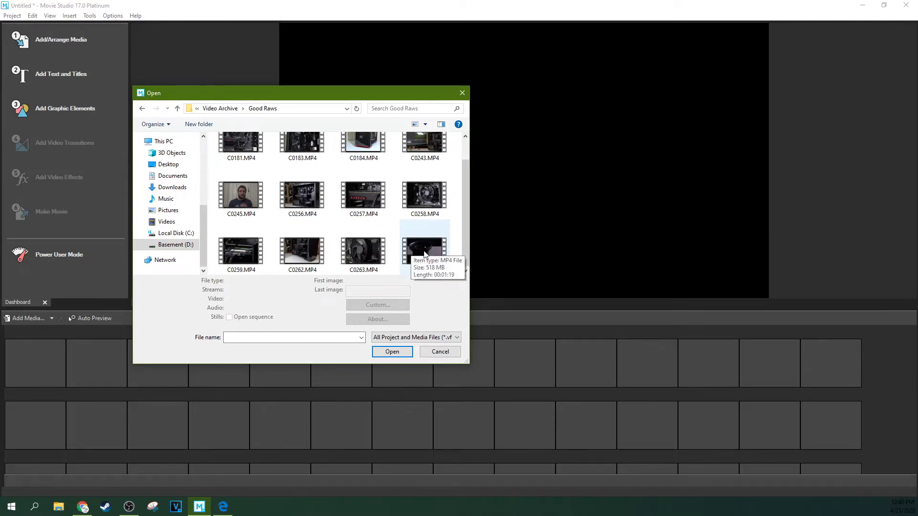
left_click(425, 254)
left_click(313, 255, "ctrl")
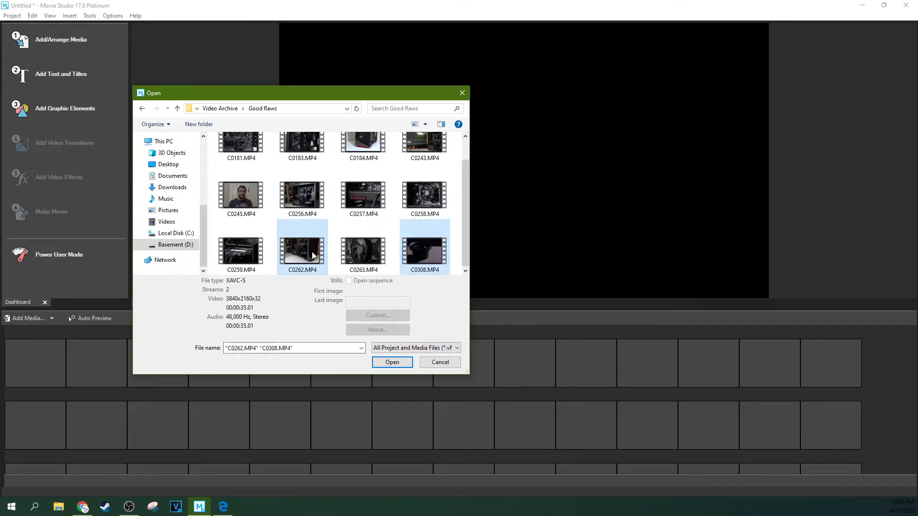
left_click_drag(466, 230, 363, 342)
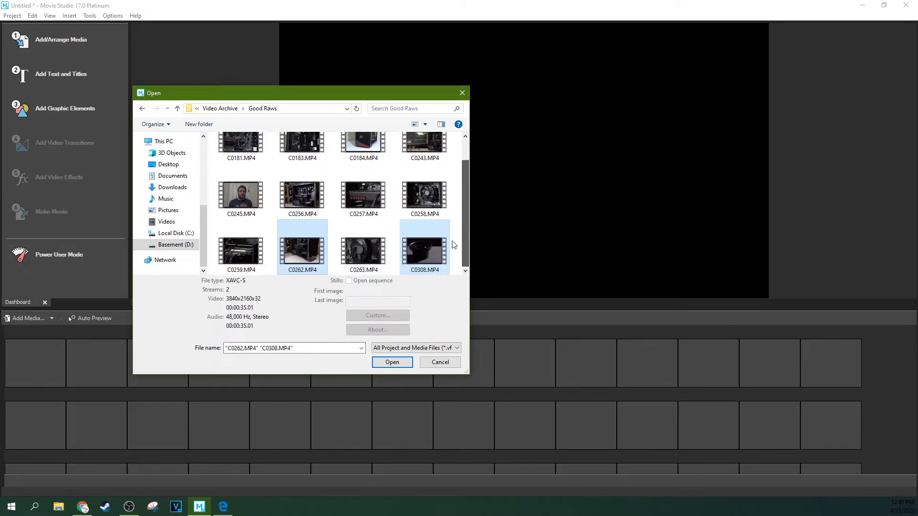
left_click(385, 363)
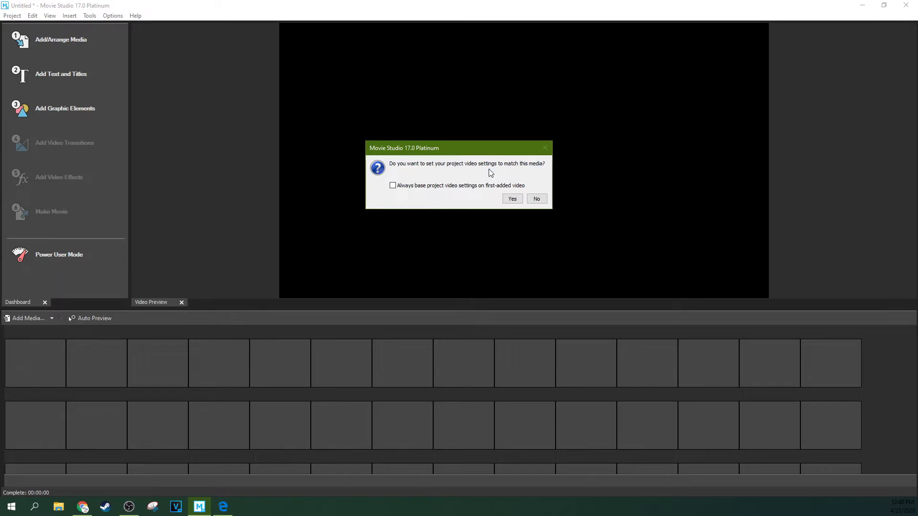
Match project video settings to the footage and put C0308 first in the storyboard
left_click(512, 199)
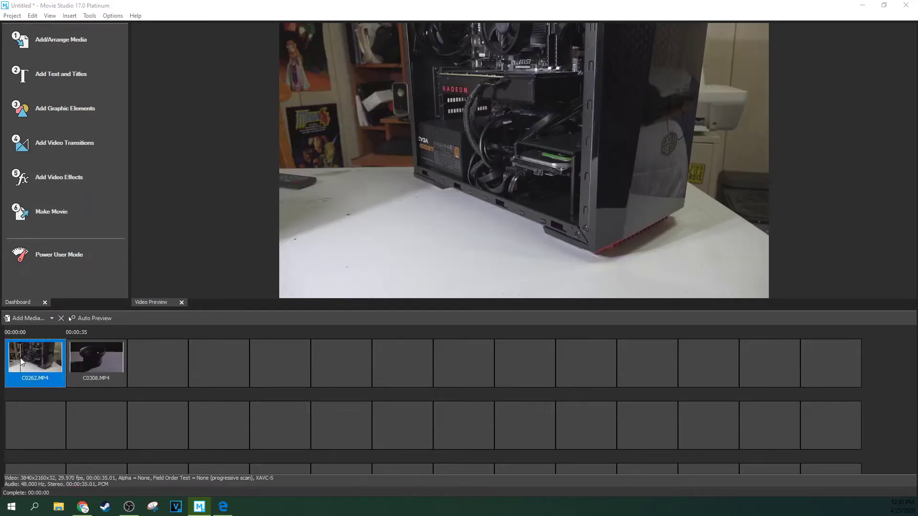
left_click(94, 363)
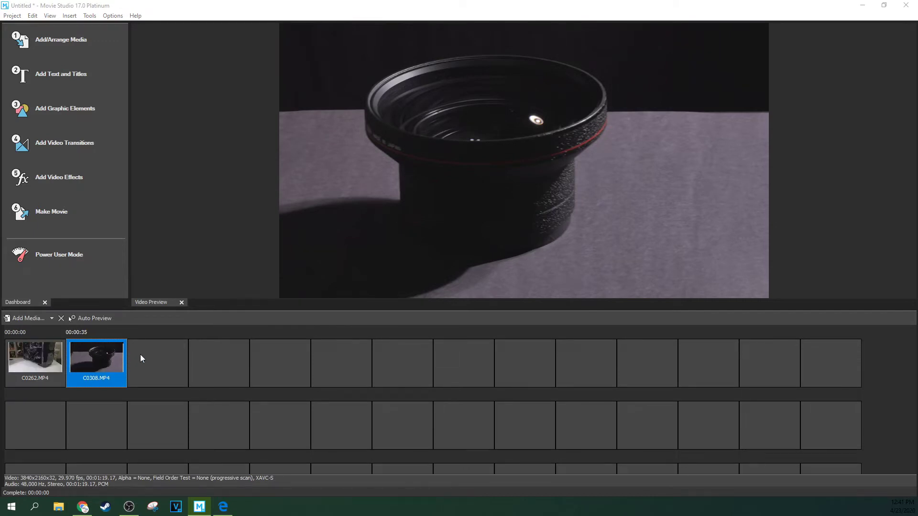
left_click_drag(99, 361, 40, 357)
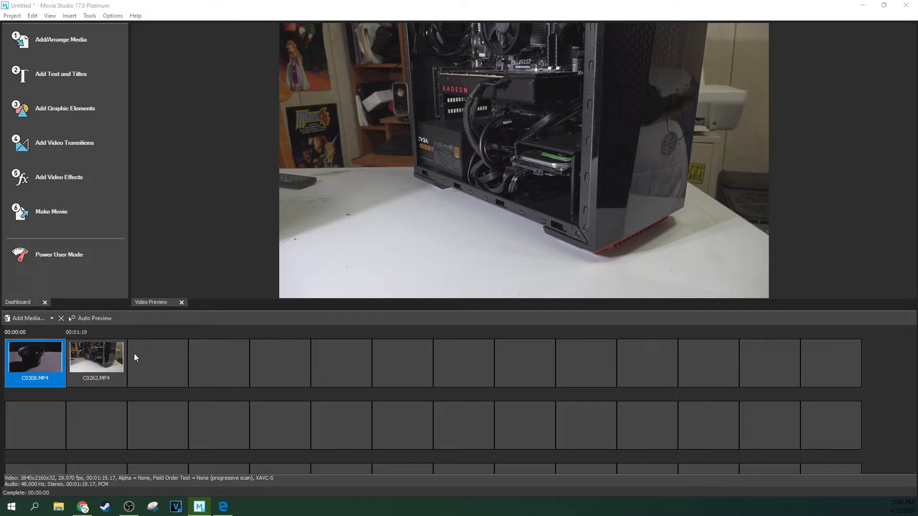
Toggle Auto Preview on and off, then bring up Add Media for more clips
left_click(79, 317)
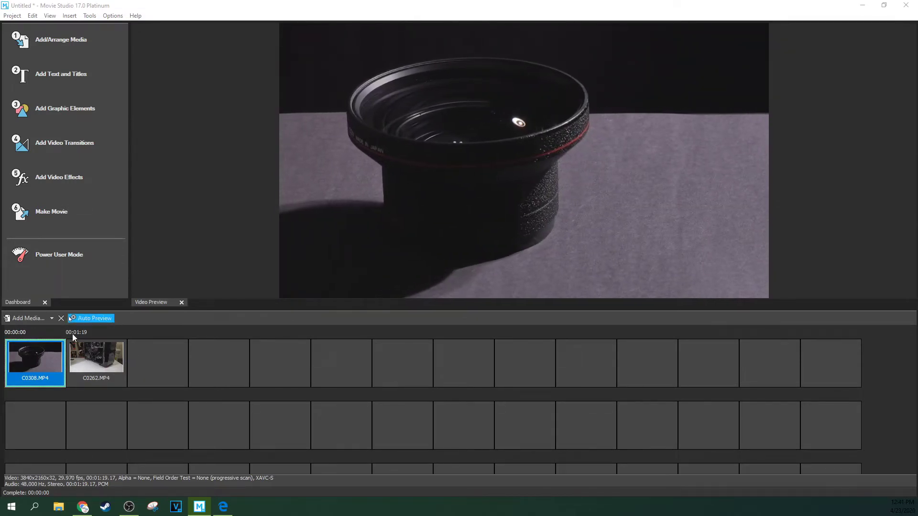
left_click(86, 317)
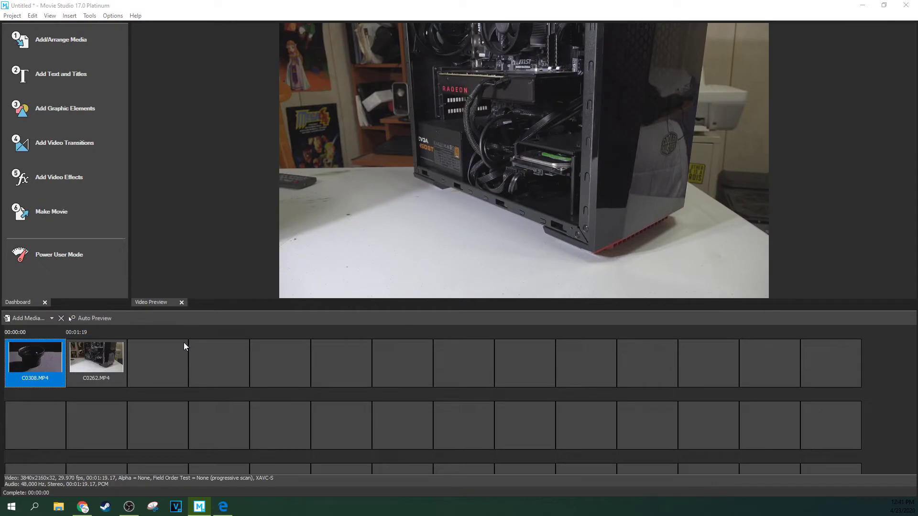
left_click(34, 318)
Add C0257.MP4 and reorder the storyboard to C0262, C0257, then C0308
left_click(363, 222)
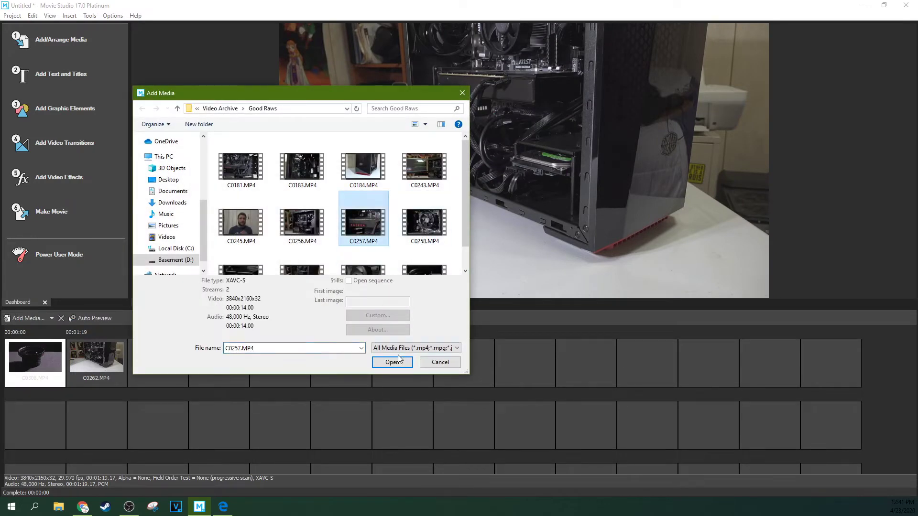
left_click(392, 351)
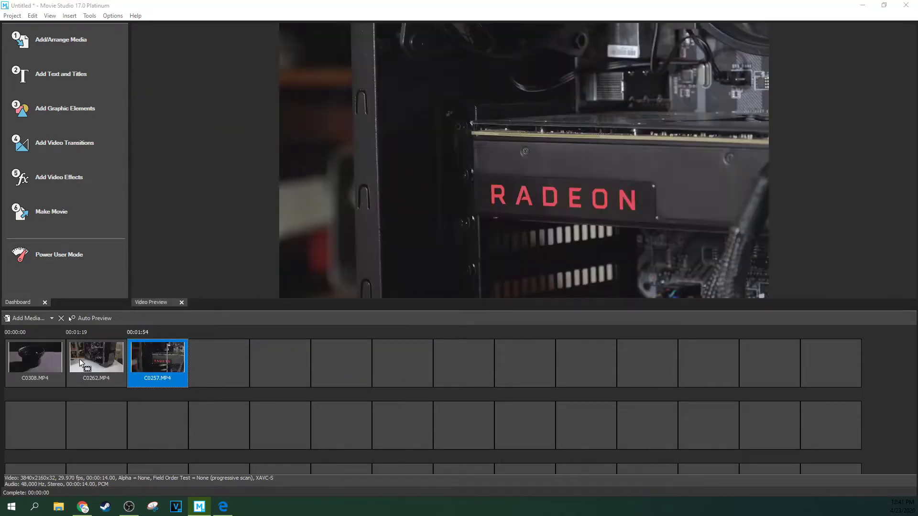
left_click_drag(85, 365, 54, 367)
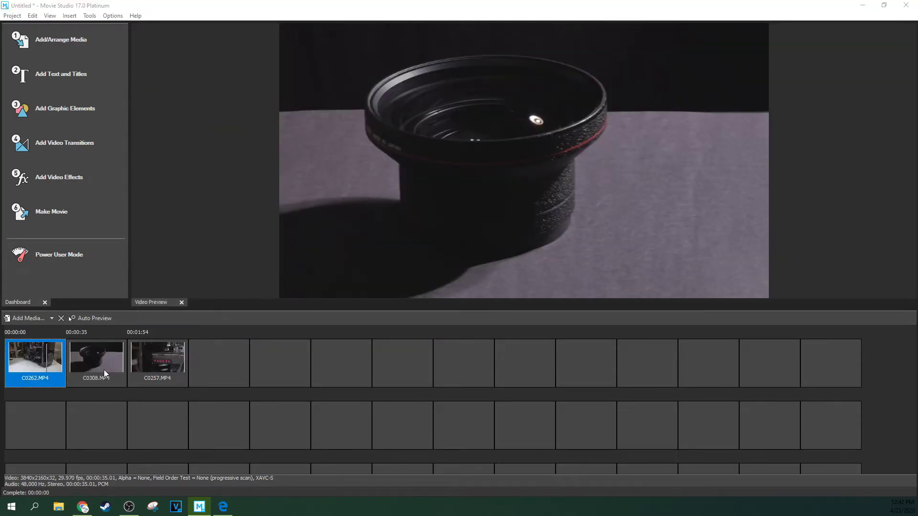
left_click_drag(130, 366, 107, 379)
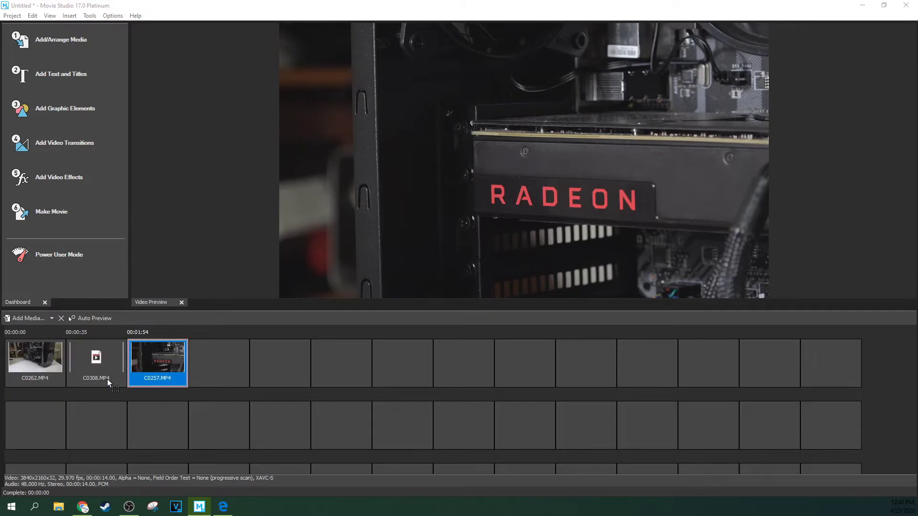
left_click(147, 359)
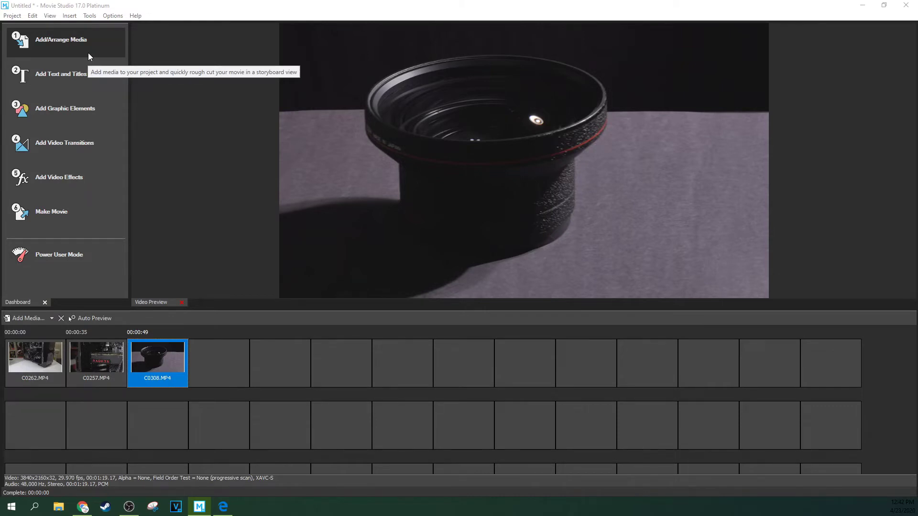
Add a text title near the timeline start and delete the Picture-in-picture track
left_click(72, 77)
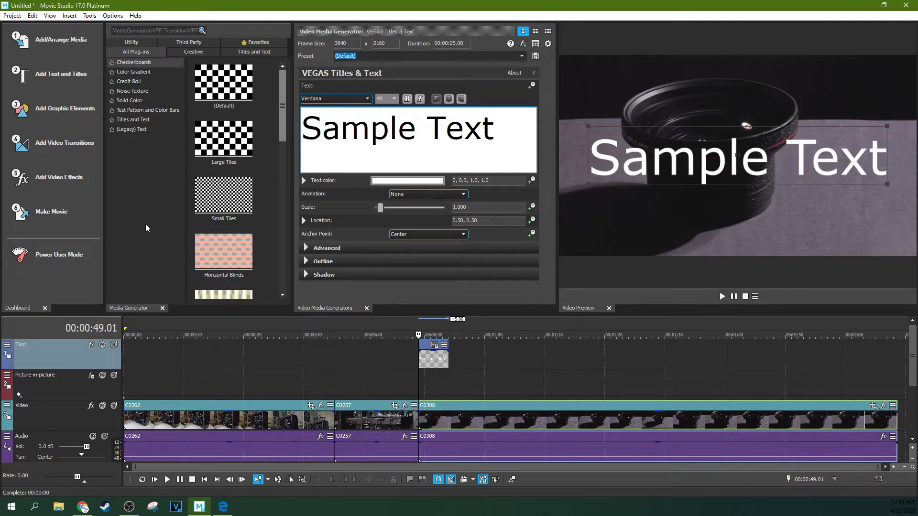
left_click_drag(437, 362, 360, 356)
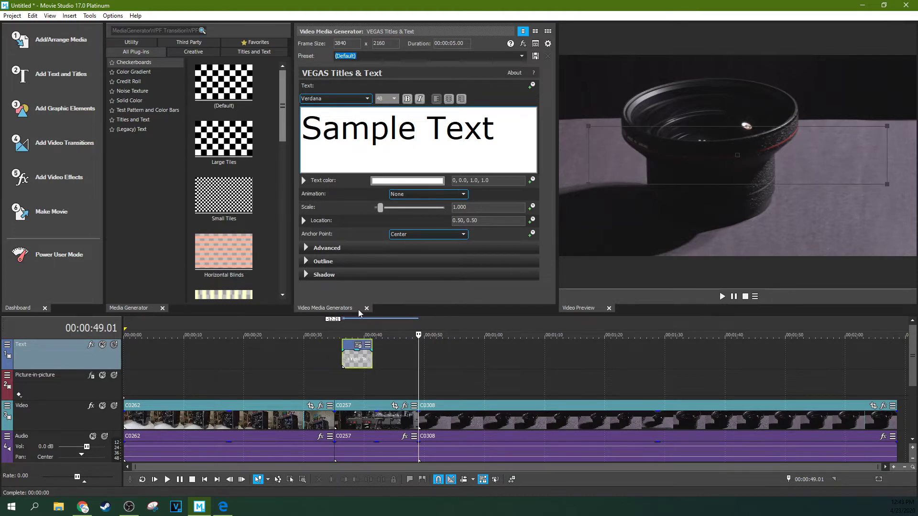
left_click(348, 360)
left_click_drag(359, 359, 157, 385)
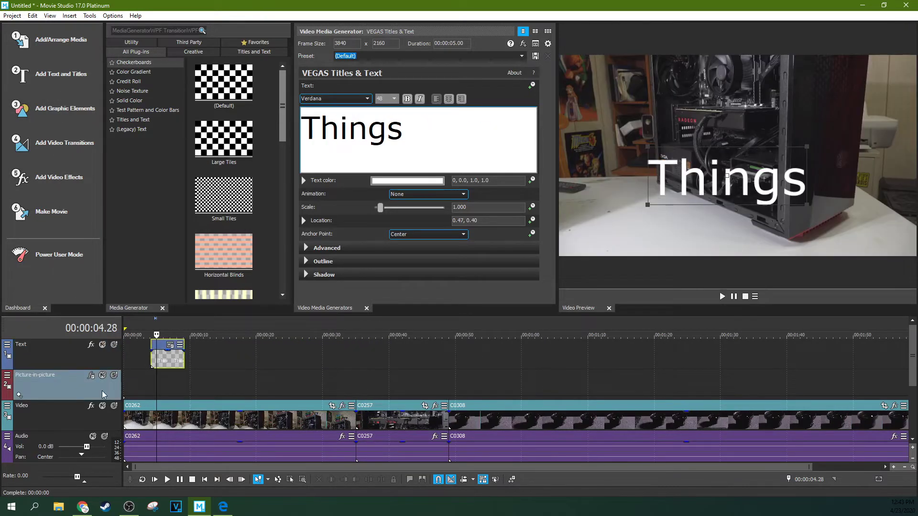
key("Delete")
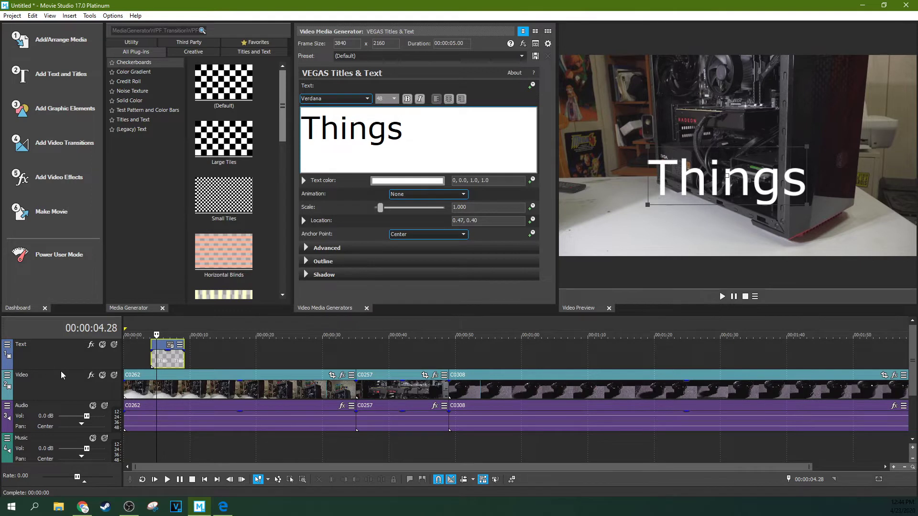
Reposition the 'Things' title in the frame, set it to Tahoma, and shift it slightly earlier
left_click(163, 356)
left_click_drag(702, 169, 668, 184)
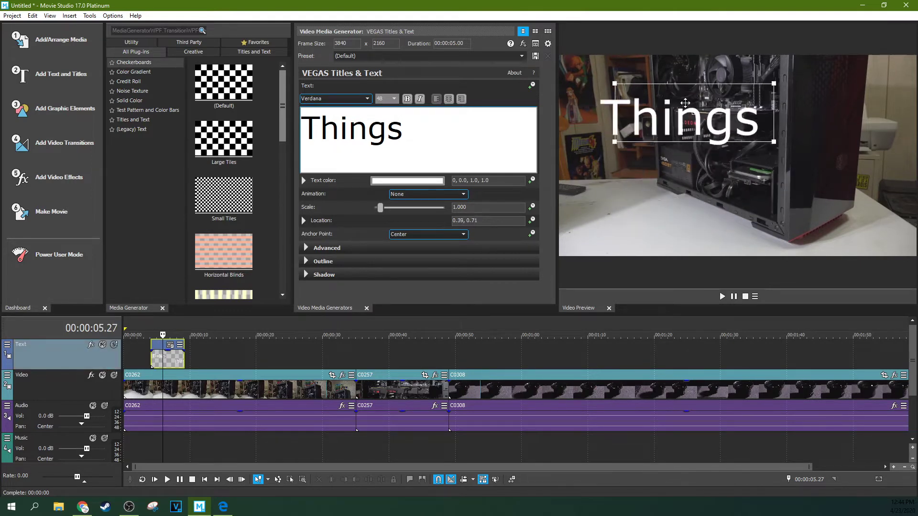
left_click_drag(685, 103, 685, 178)
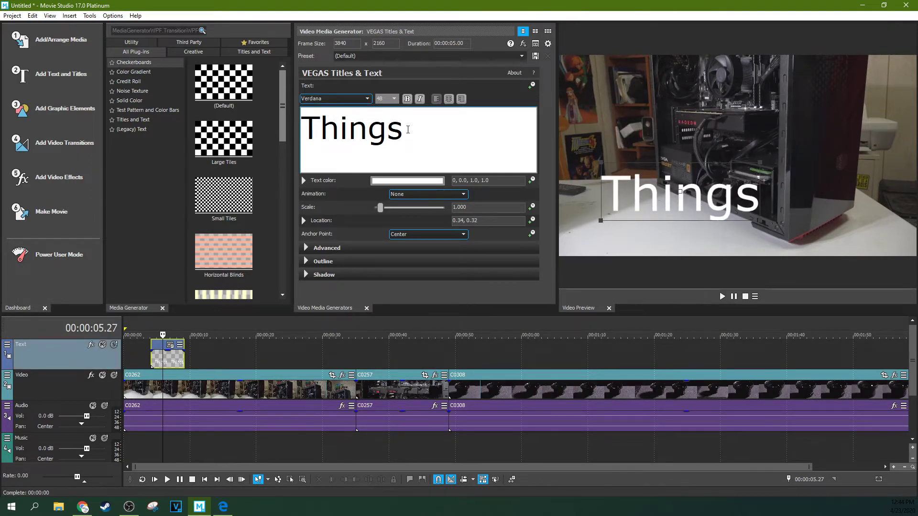
double_click(408, 130)
left_click(346, 99)
left_click(345, 147)
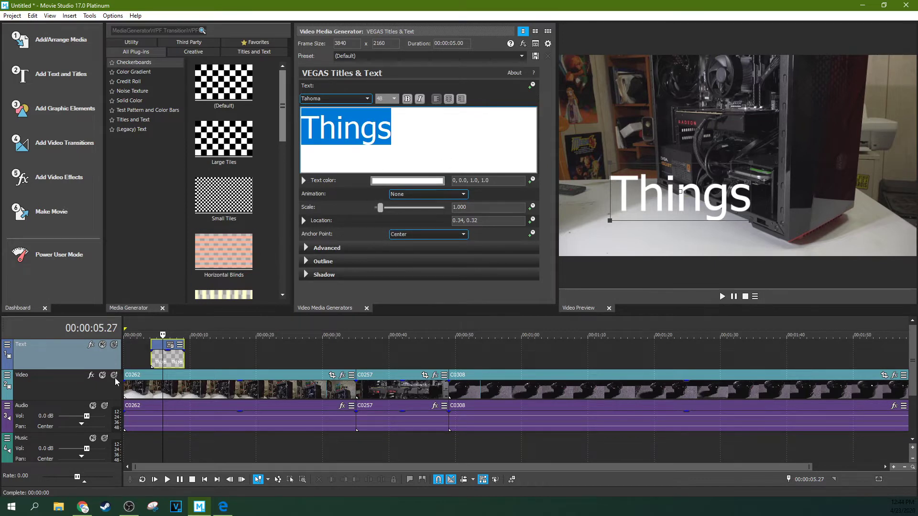
left_click_drag(173, 363, 148, 363)
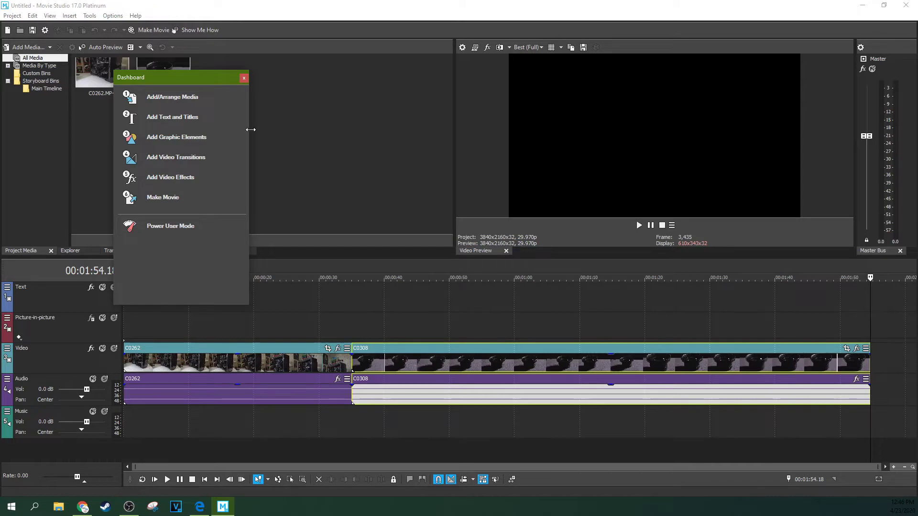
Dock the floating Dashboard into the main window and switch to Power User Mode
left_click_drag(207, 75, 363, 39)
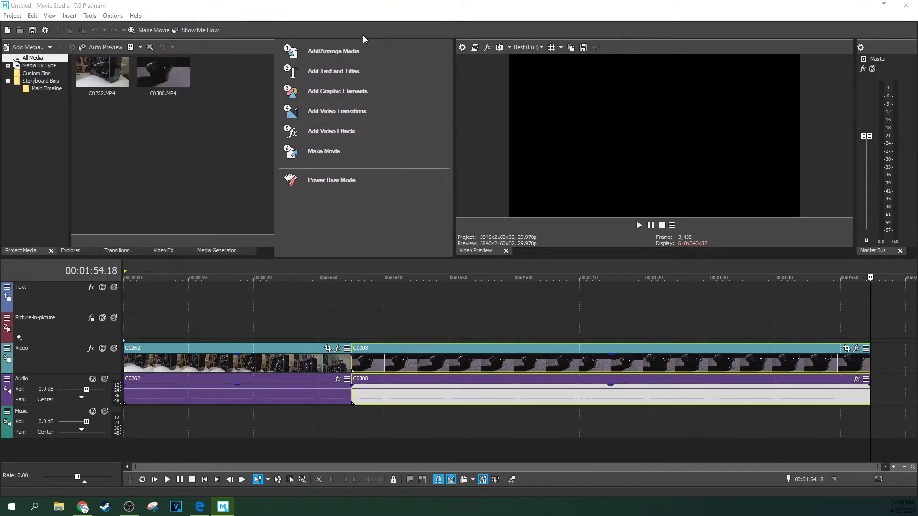
double_click(364, 39)
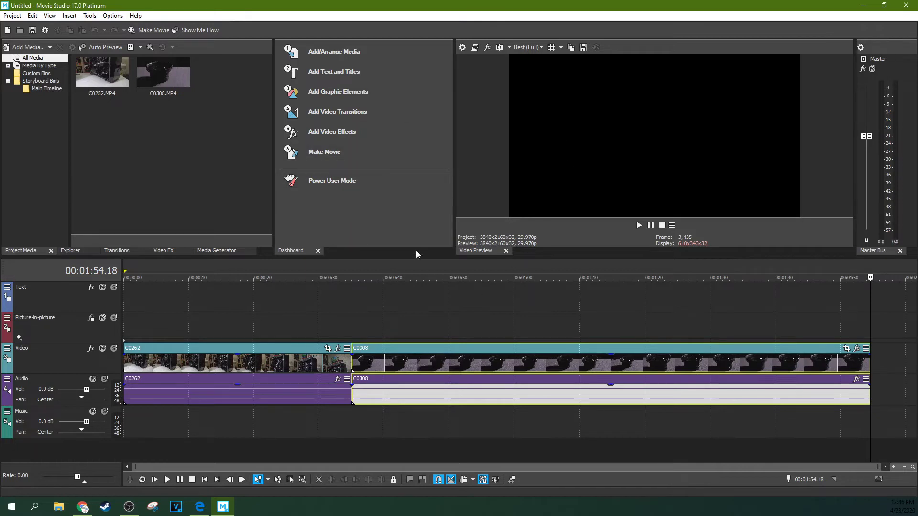
left_click(346, 184)
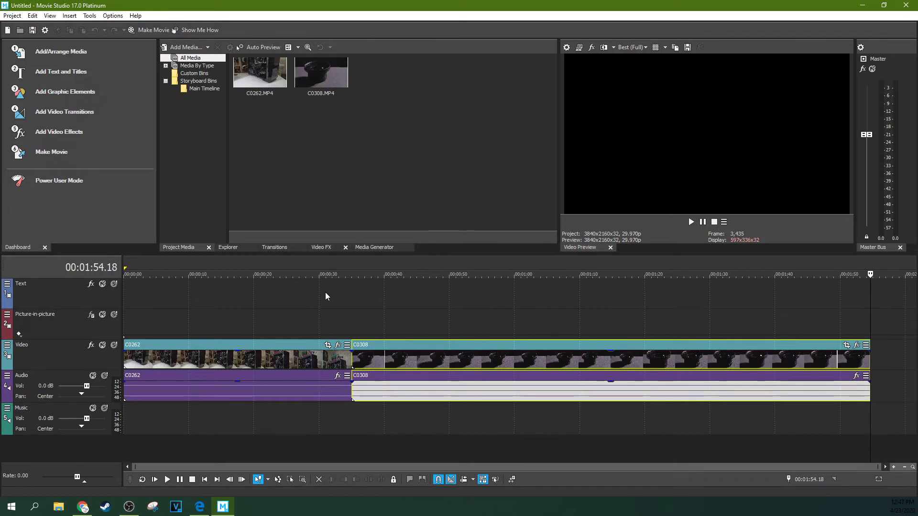
Delete the Picture-in-picture track and select the Text track around 6 seconds
left_click(82, 335)
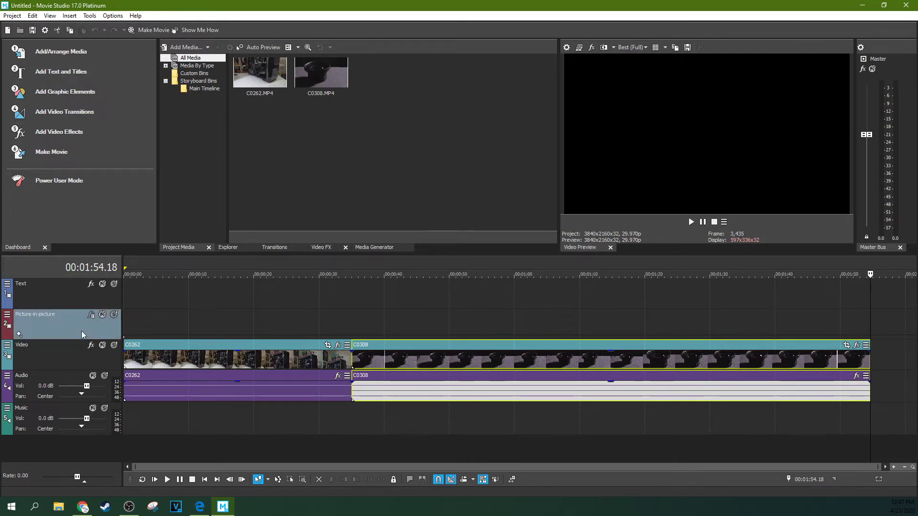
key("Delete")
left_click(163, 287)
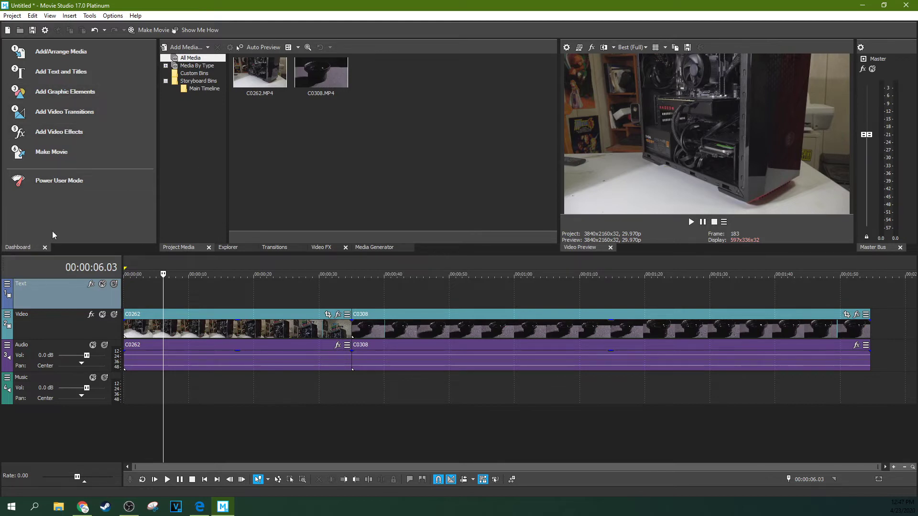
Close the Dashboard panel and reopen it through View > Window > Dashboard
left_click(45, 248)
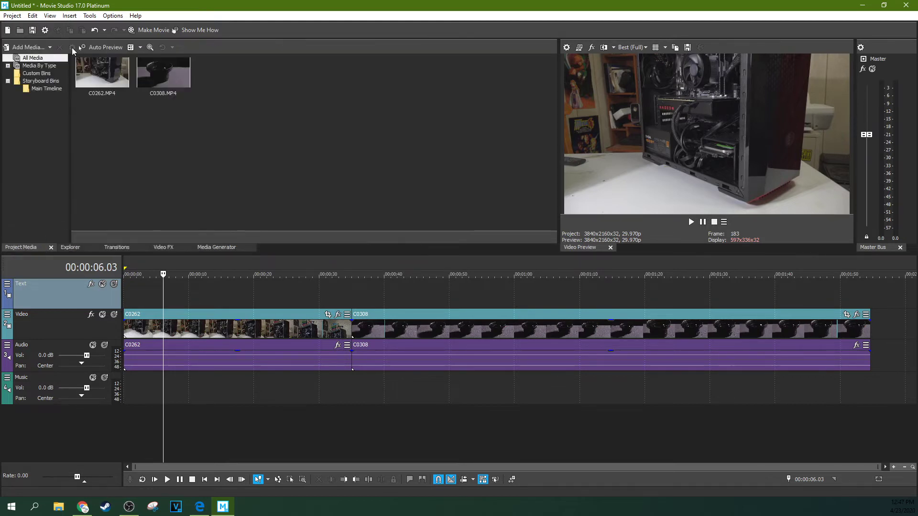
left_click(50, 16)
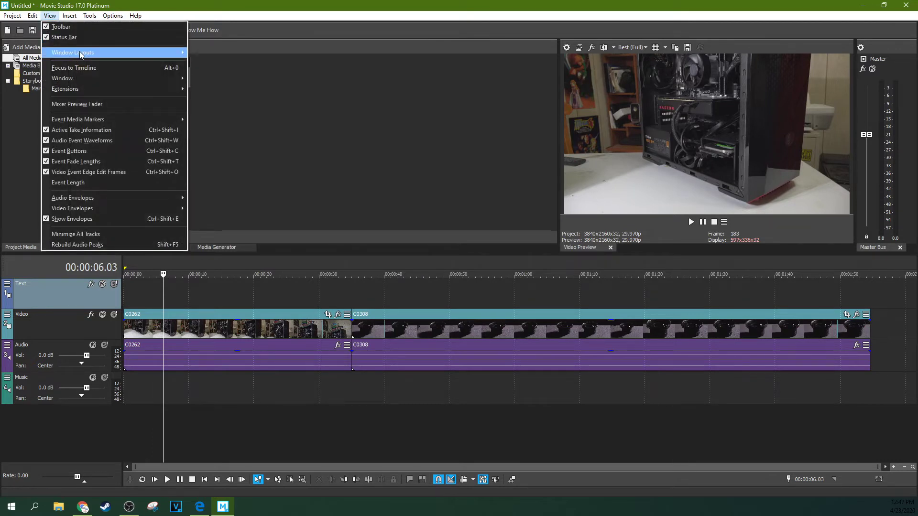
mouse_move(126, 83)
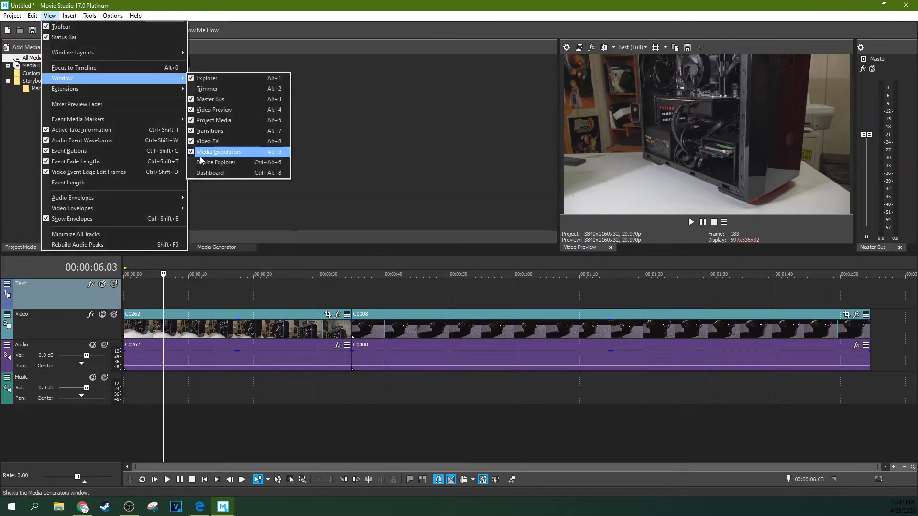
left_click(197, 173)
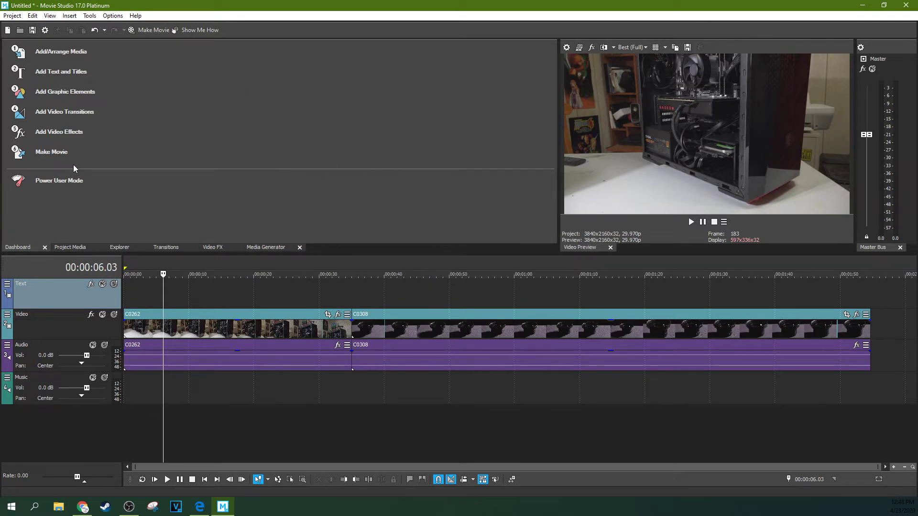
Cycle through Project Media, Explorer, Transitions, Video FX and Media Generators tabs, back to Dashboard
left_click(79, 247)
left_click(134, 250)
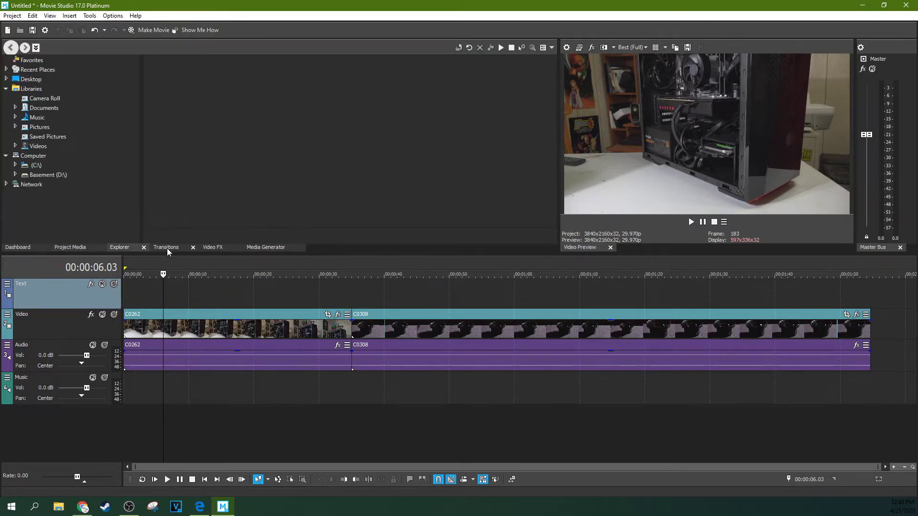
left_click(170, 252)
left_click(220, 252)
left_click(266, 253)
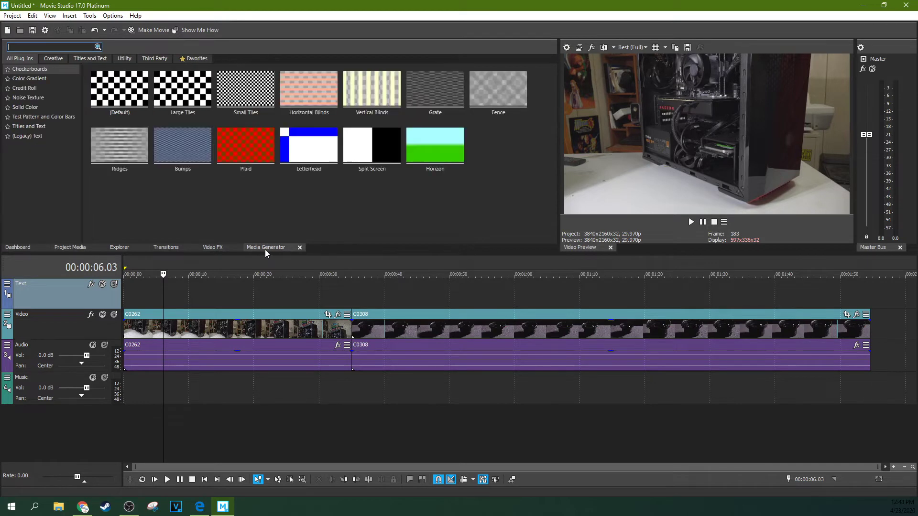
left_click(22, 249)
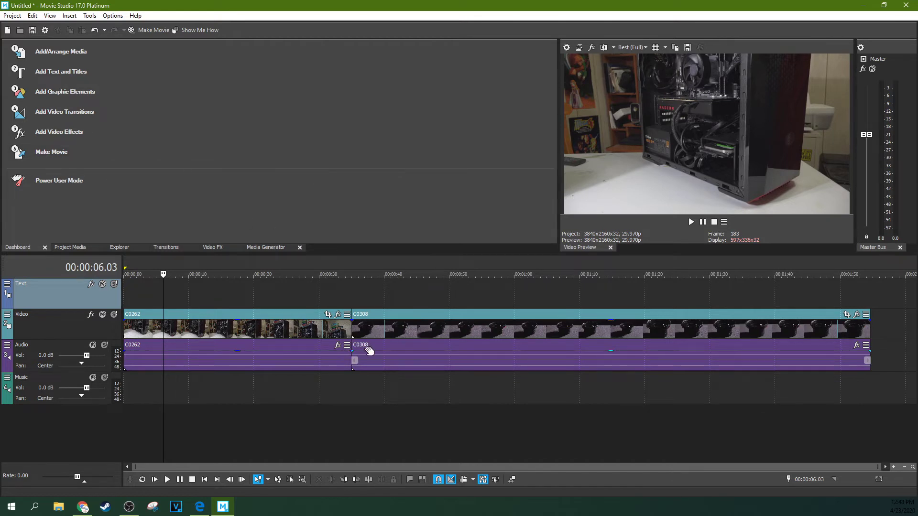
mouse_move(382, 331)
left_mouse_down()
mouse_move(410, 329)
mouse_move(384, 334)
left_mouse_up()
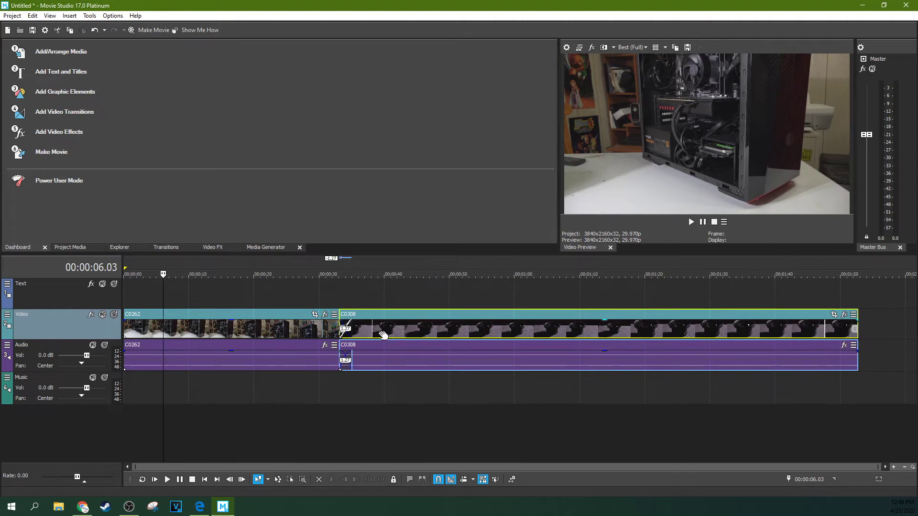
Play back the crossfade between C0262 and C0308, then bring up the video transitions
left_click(342, 298)
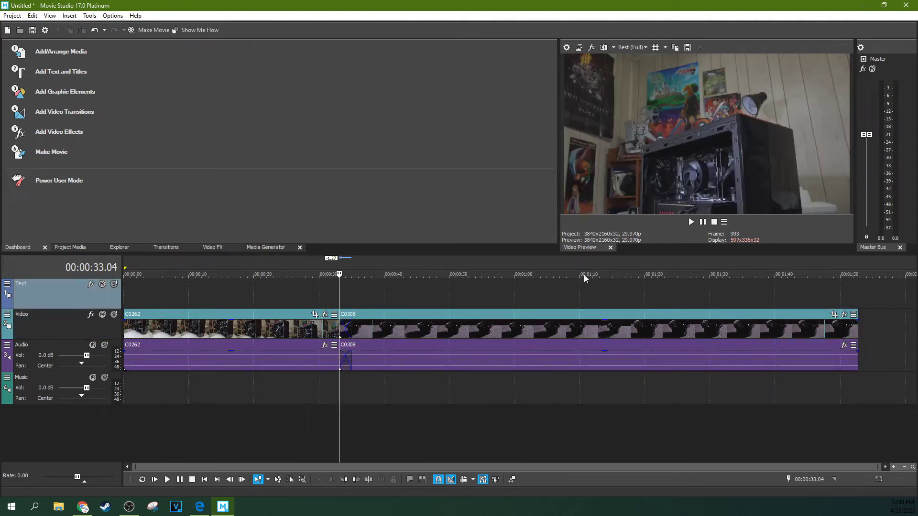
left_click(690, 221)
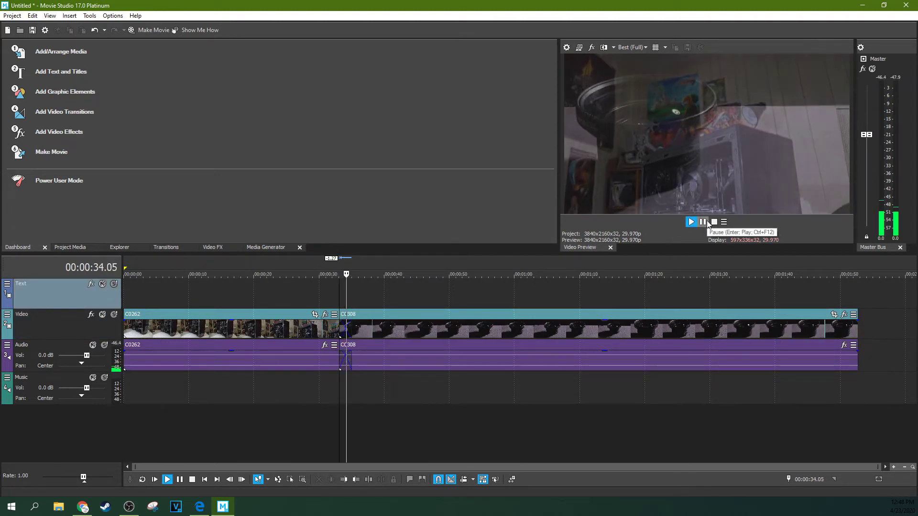
left_click(702, 222)
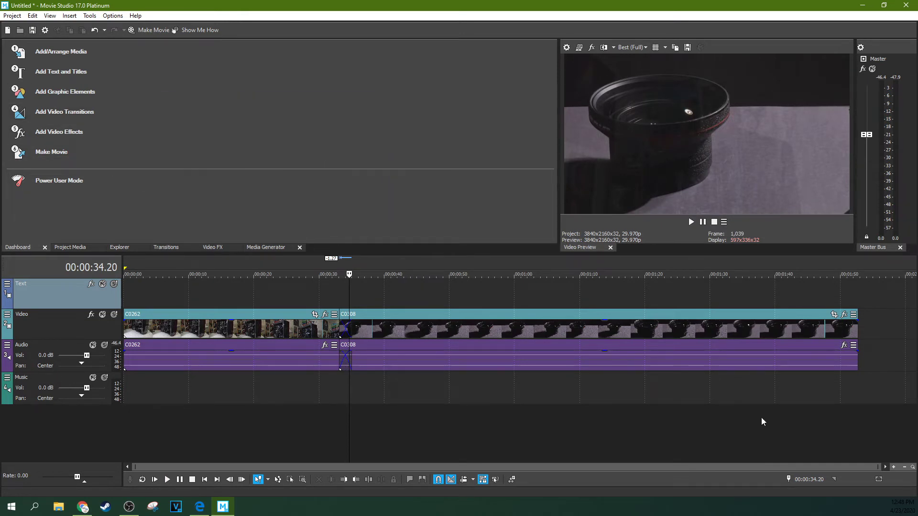
left_click(77, 106)
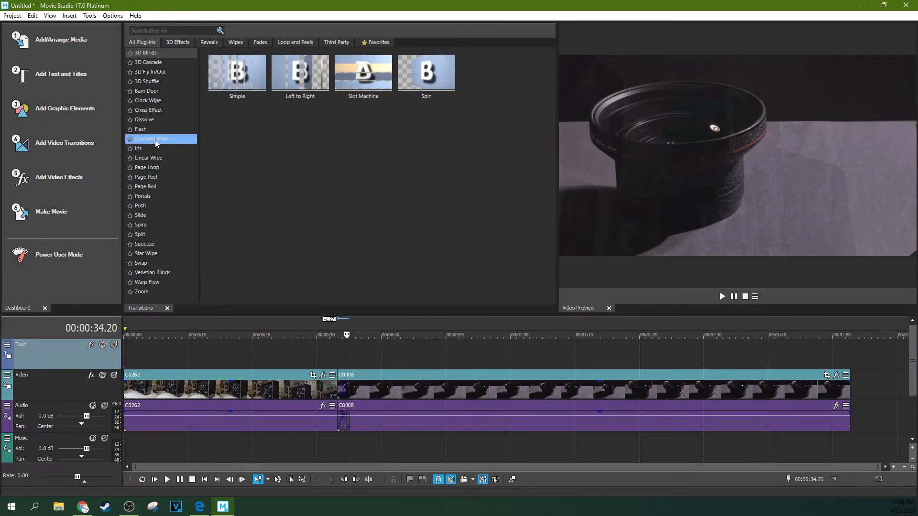
Drop the Iris (Default) preset onto the C0262–C0308 overlap and close Video Event FX
left_click(143, 149)
left_click_drag(251, 74, 344, 390)
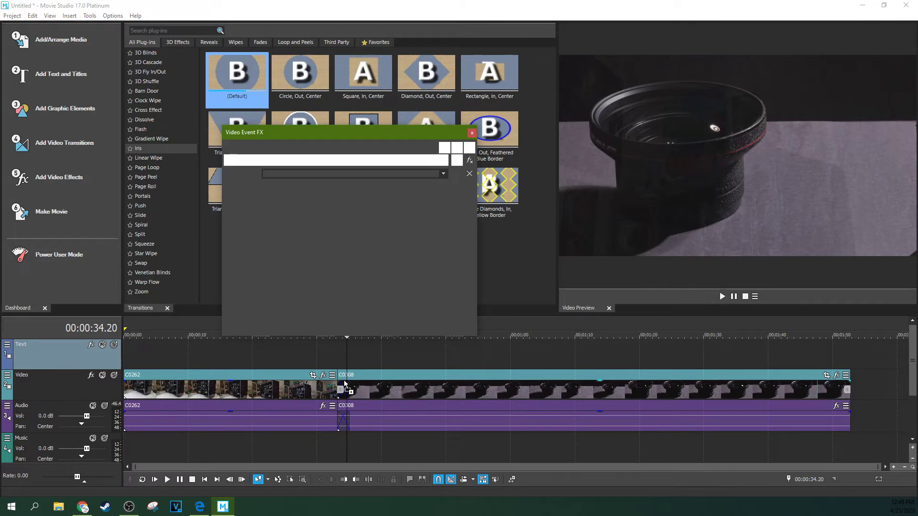
left_click(336, 360)
Play the Iris transition and scrub forward through clip C0308
left_click(722, 297)
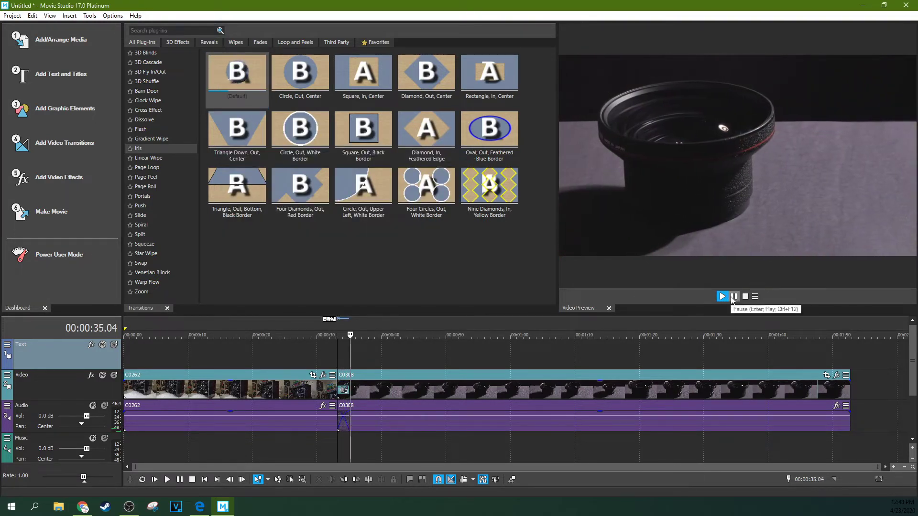
left_click(733, 296)
left_click(466, 349)
left_click(516, 352)
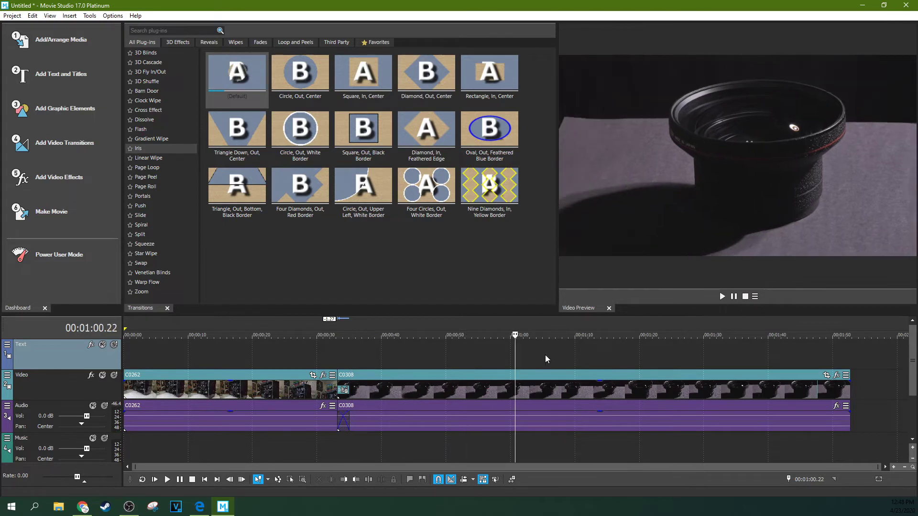
left_click(577, 354)
left_click(665, 351)
left_click(753, 348)
left_click(687, 347)
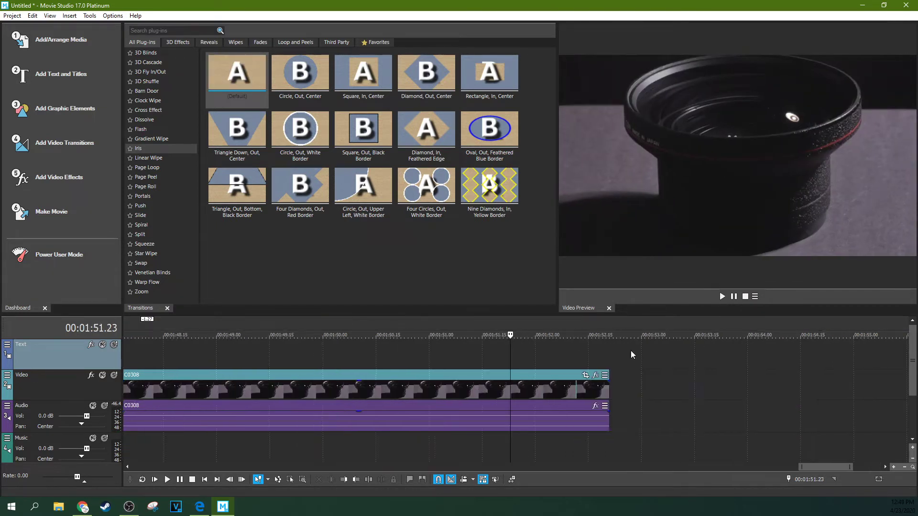
left_click(691, 351)
scroll(691, 350, "up", 3)
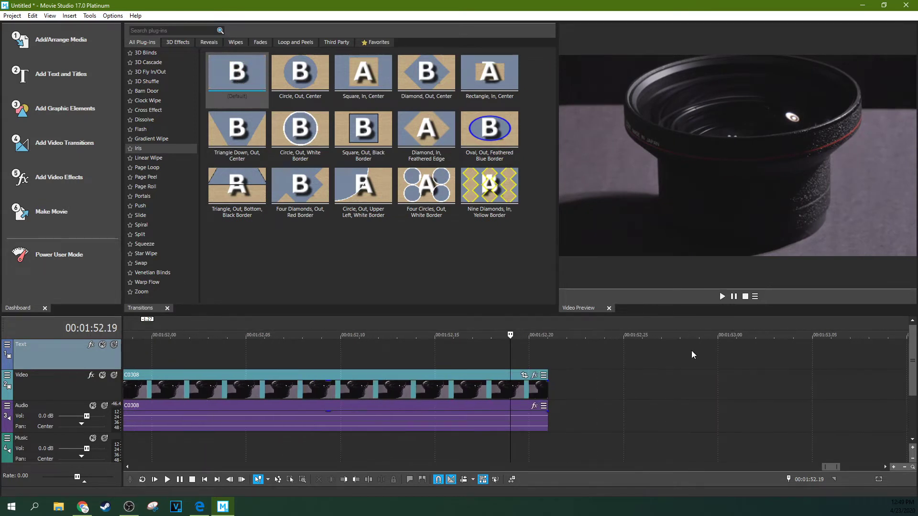
key("Right")
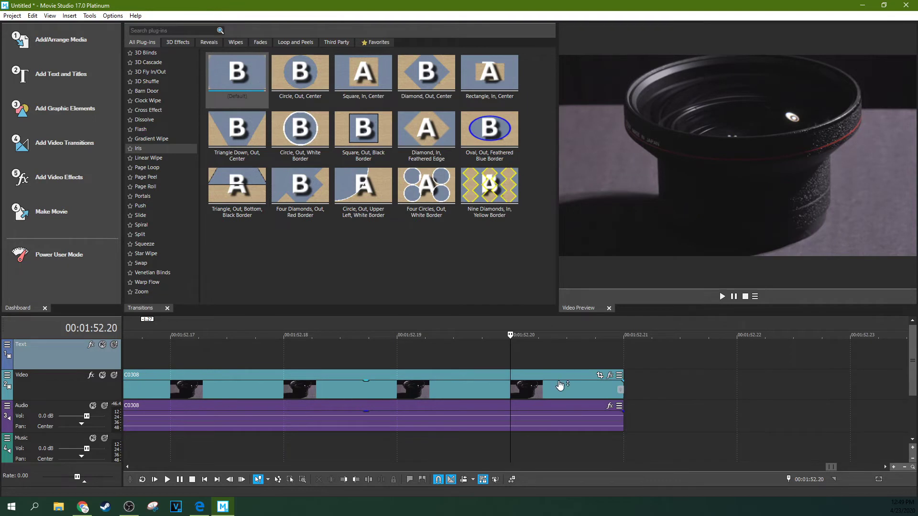
key("Right")
key("Left")
key("Left")
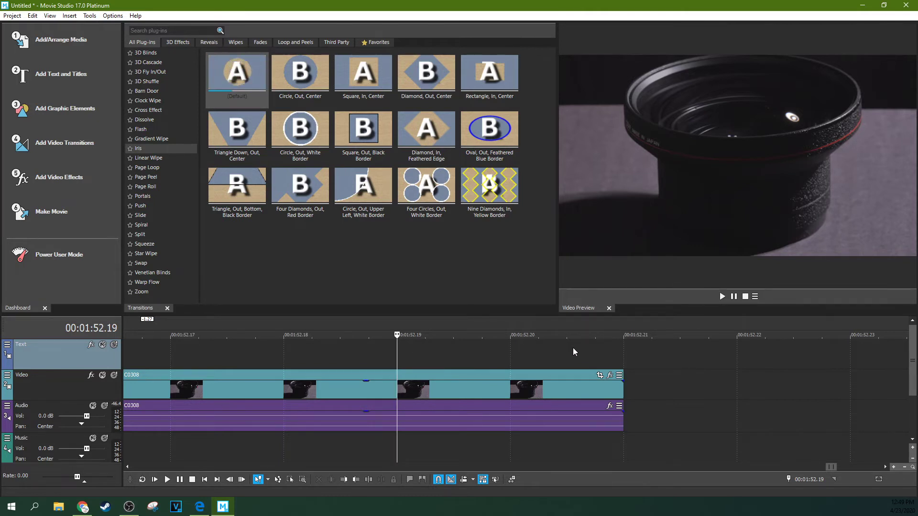
left_click(624, 357)
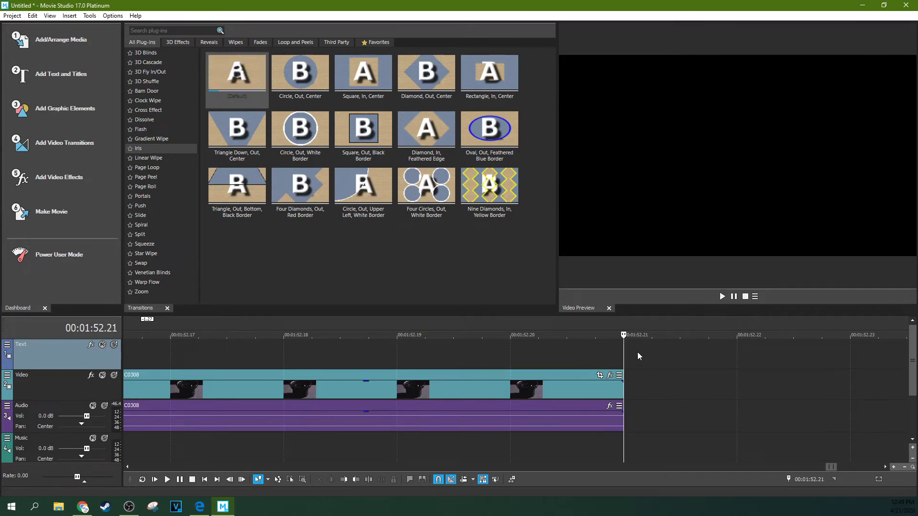
scroll(637, 352, "down", 1)
scroll(638, 356, "down", 5)
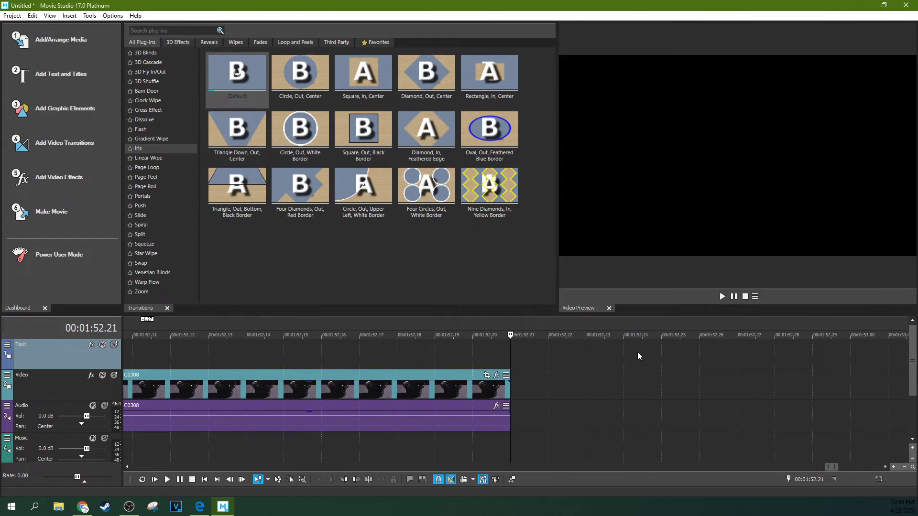
scroll(632, 352, "down", 3)
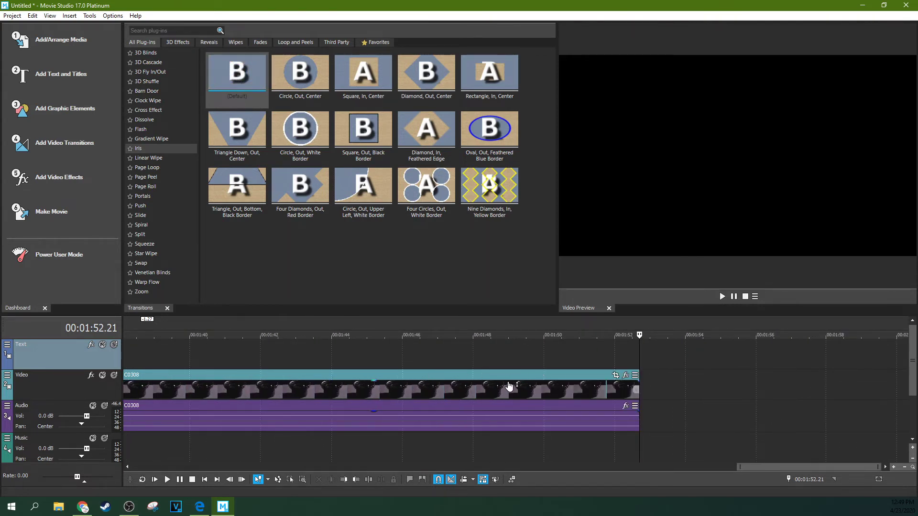
scroll(509, 386, "down", 4)
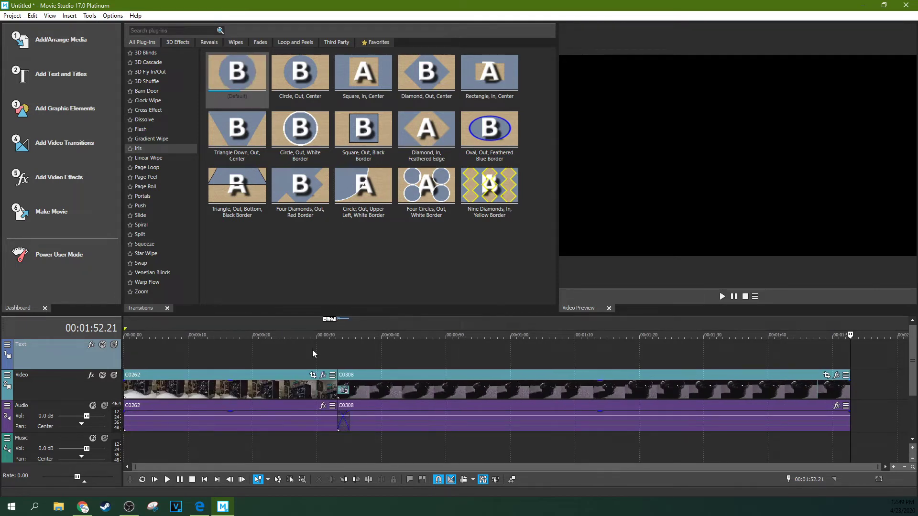
left_click(313, 353)
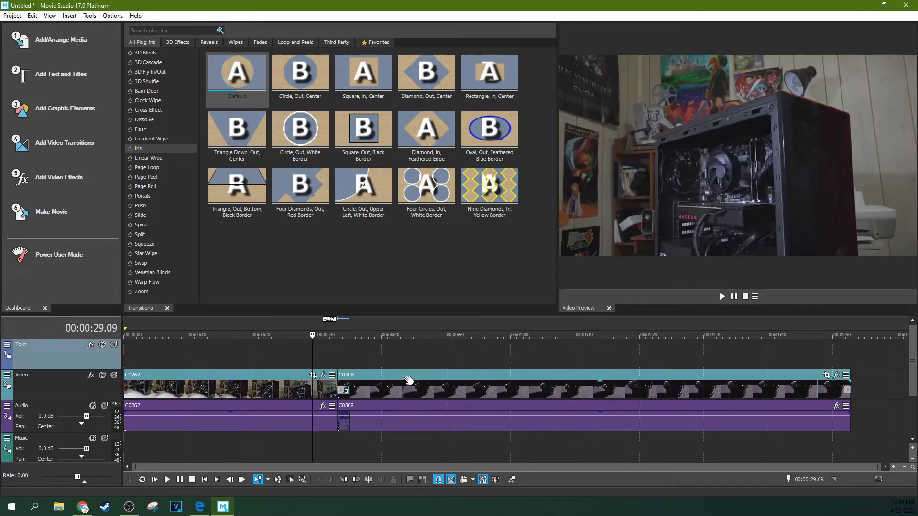
Reposition C0308 on the timeline and give C0262 a smooth-curve fade-out
left_click_drag(404, 378, 447, 378)
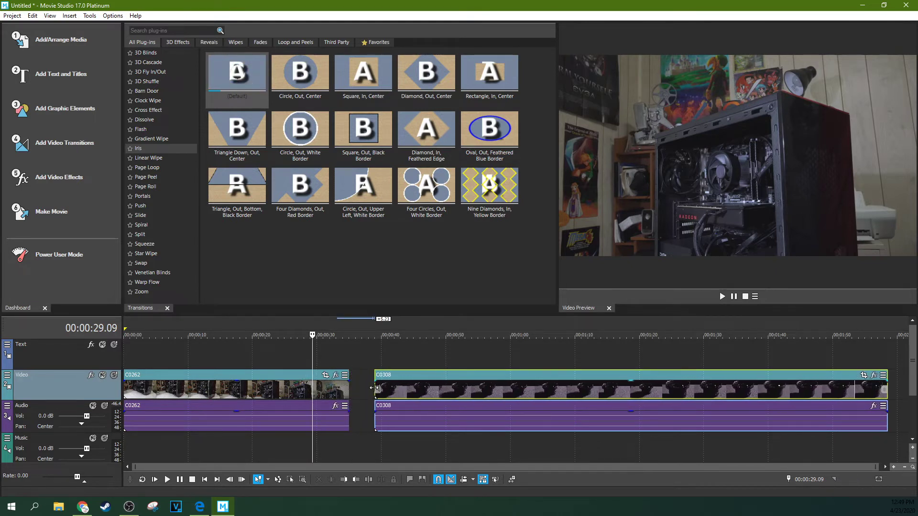
left_click_drag(375, 389, 471, 388)
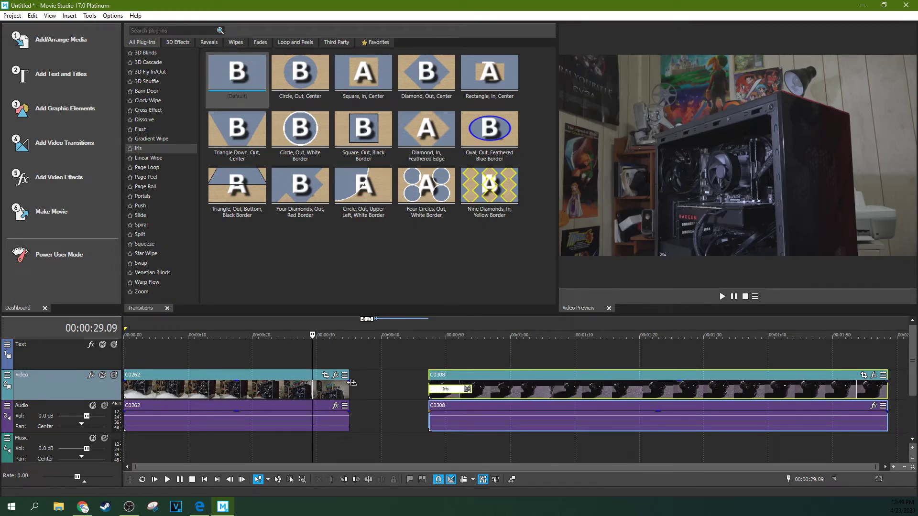
left_click_drag(351, 382, 313, 385)
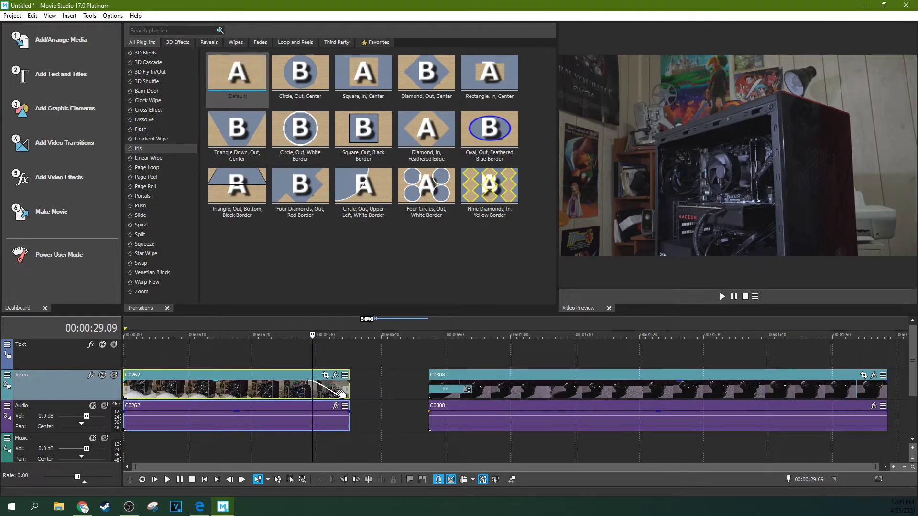
right_click(337, 389)
left_click(329, 397)
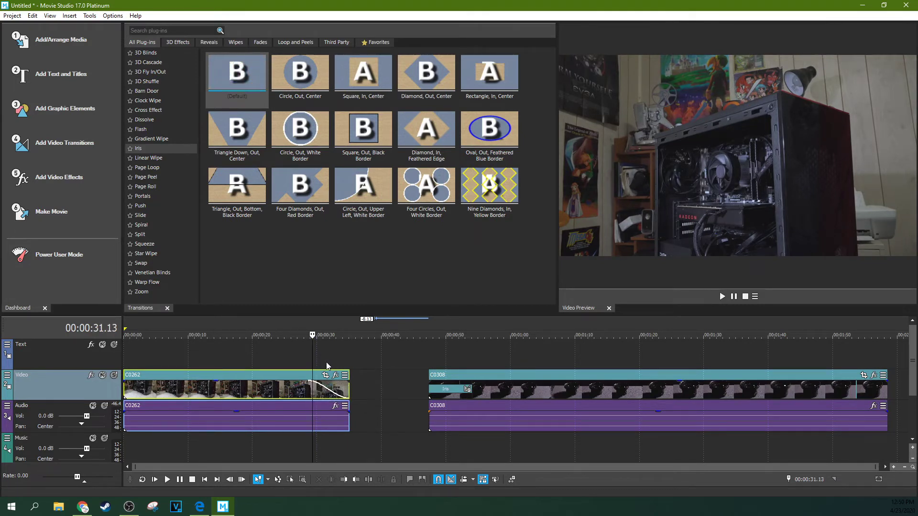
left_click(326, 363)
Preview the new fade-out and the Iris transition in playback
left_click(721, 296)
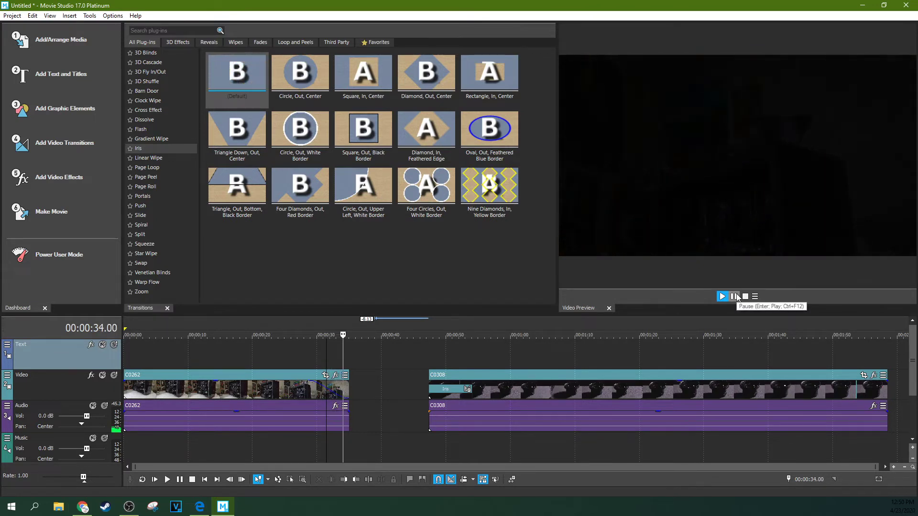
left_click(734, 296)
left_click(437, 337)
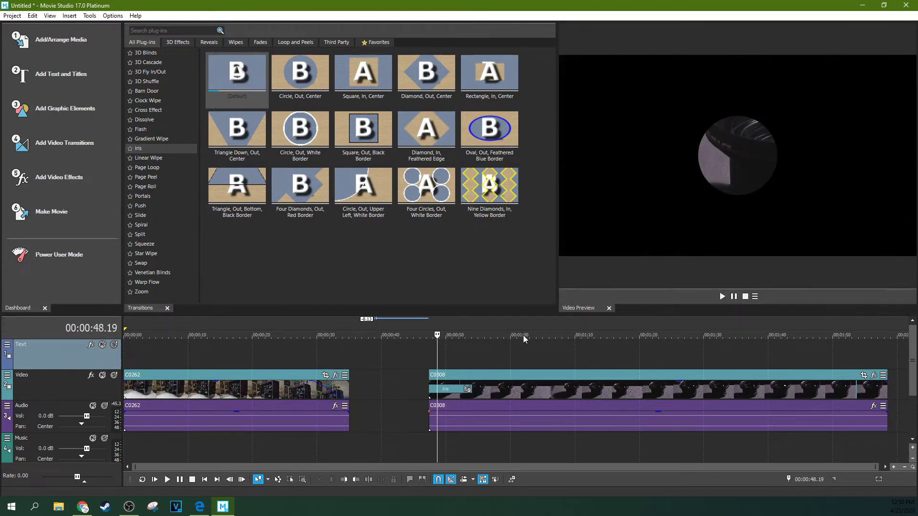
left_click(721, 297)
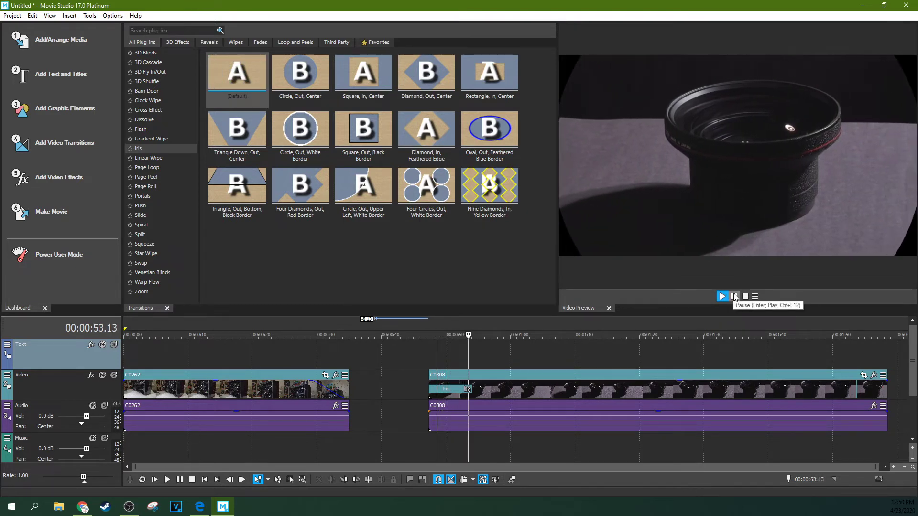
key("ctrl+z")
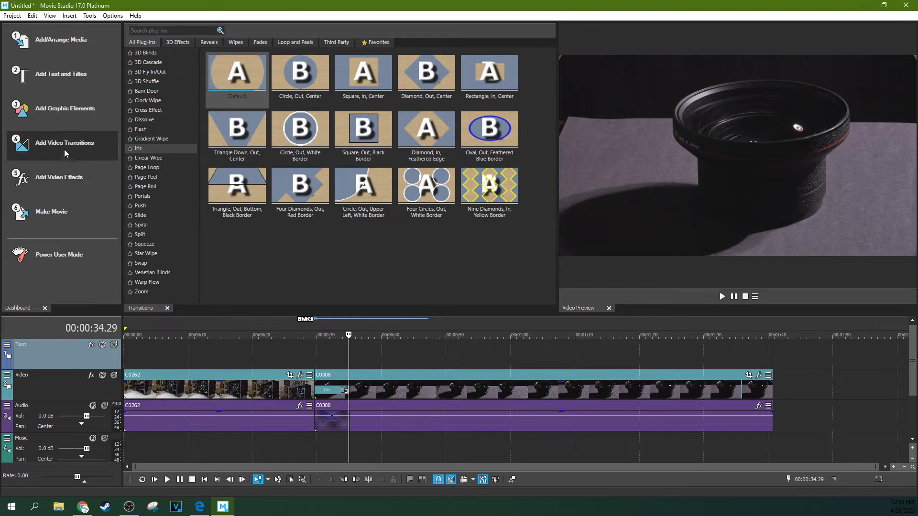
Add a text title and move its event to the start of the timeline at 0:00
left_click(57, 121)
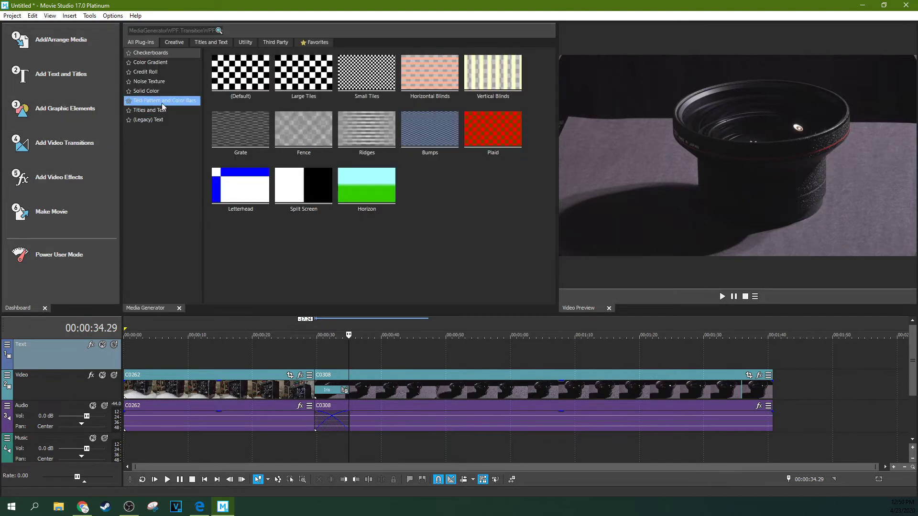
left_click(79, 83)
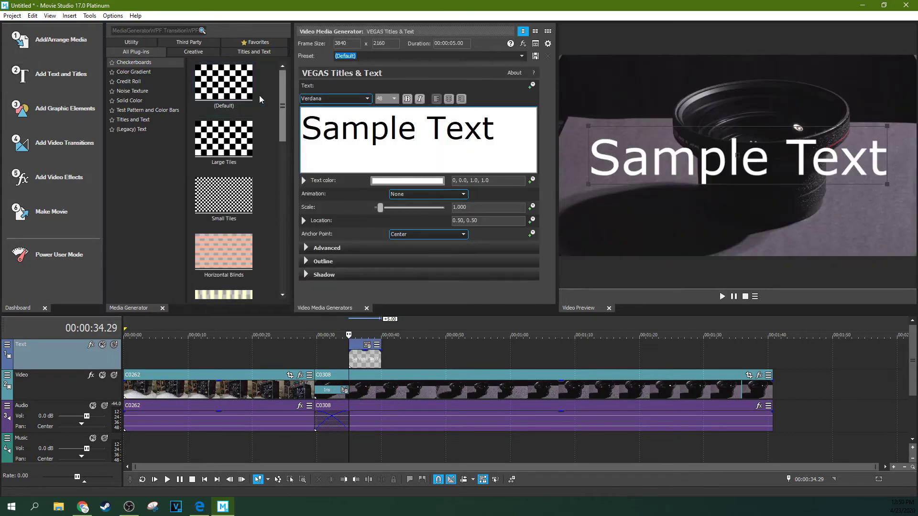
left_click(362, 359)
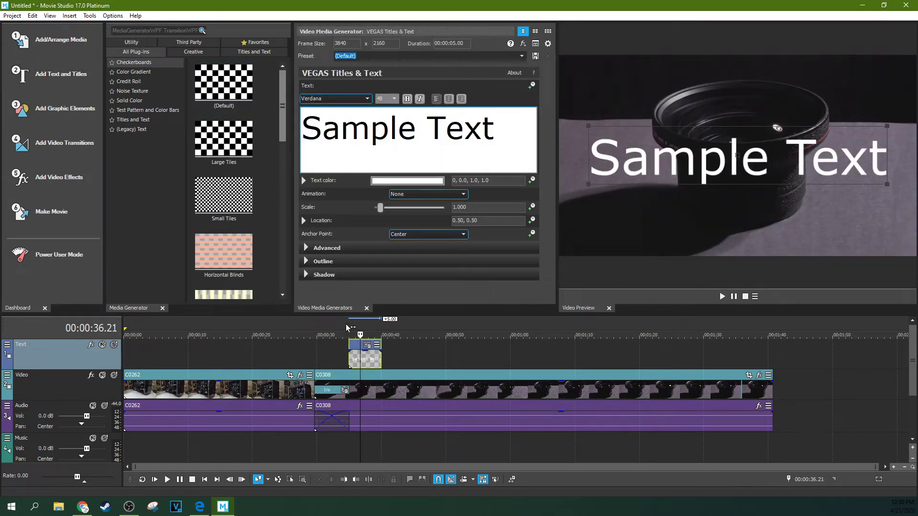
left_click_drag(362, 363, 139, 358)
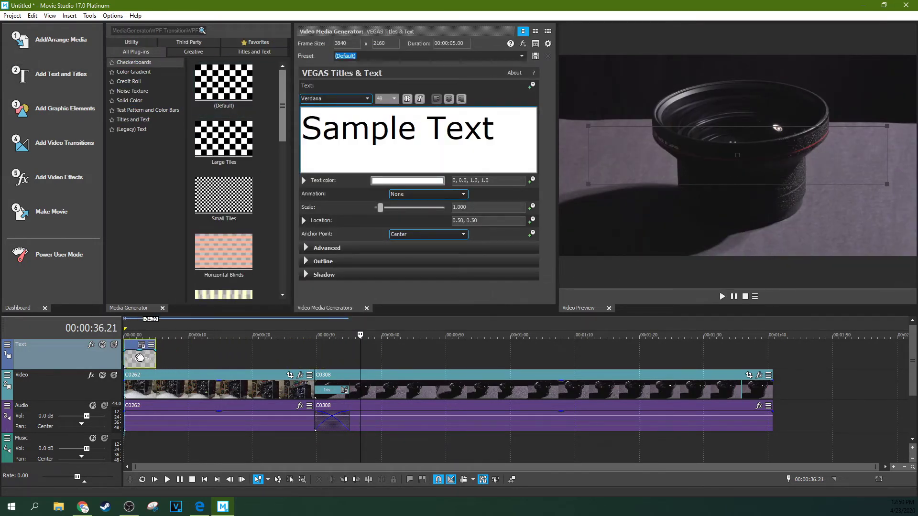
left_click(134, 358)
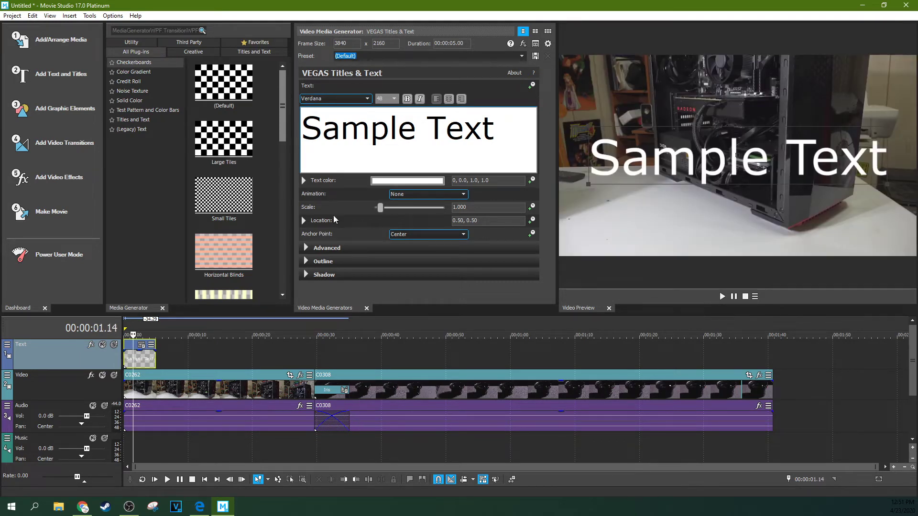
Type 'Text' as the title and set its font to Sitka Banner
type("Text")
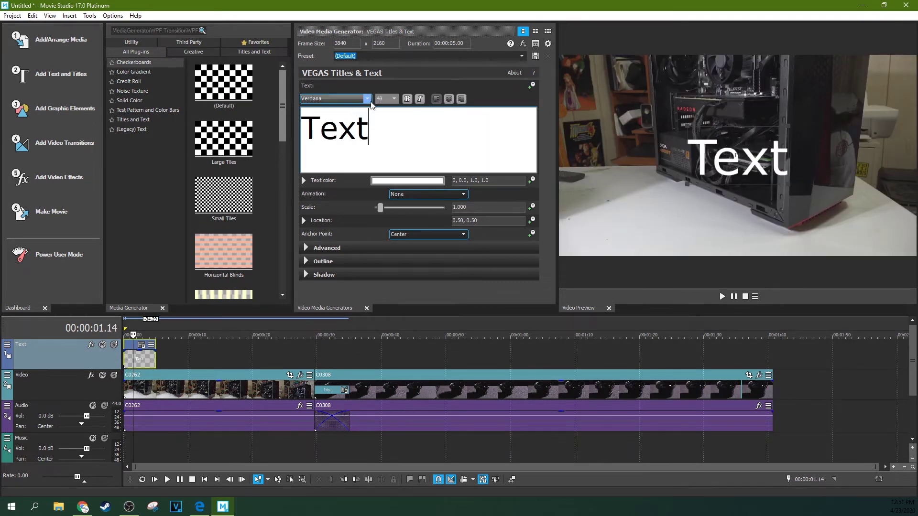
key("ctrl+a")
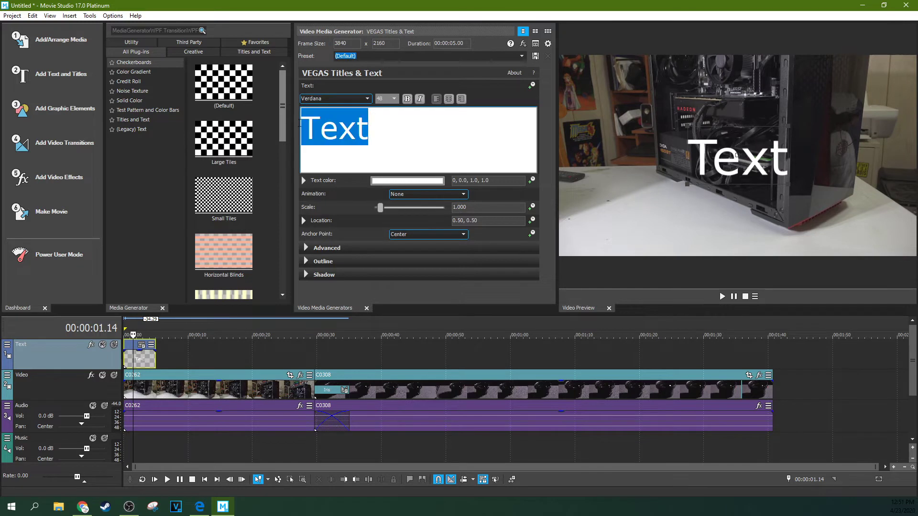
left_click(335, 98)
scroll(337, 191, "up", 2)
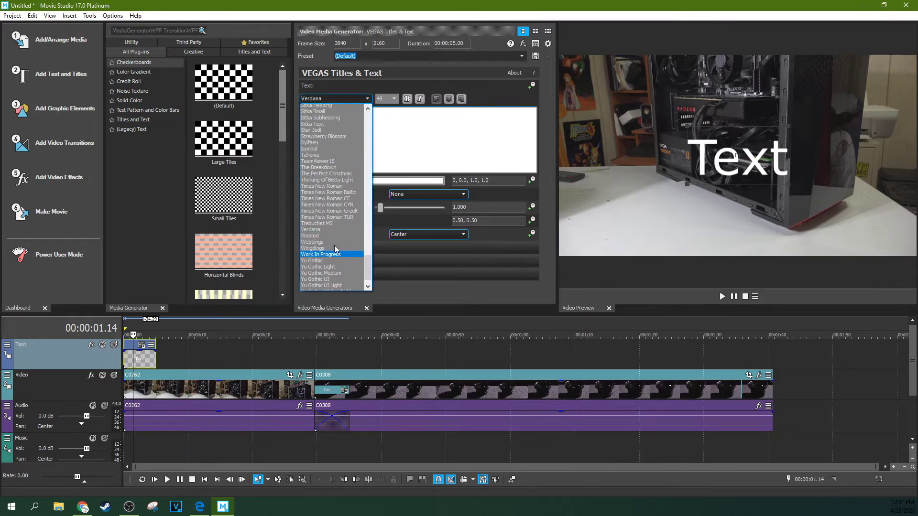
left_click(336, 120)
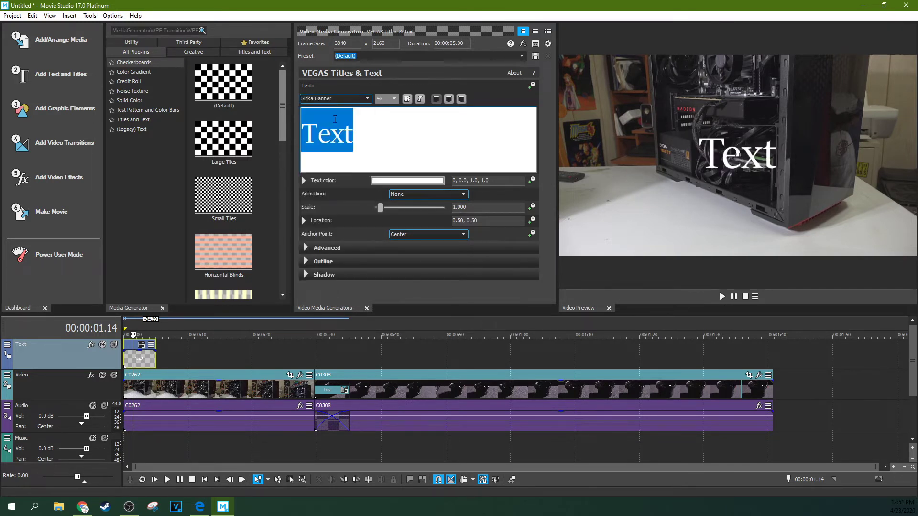
left_click(400, 129)
Move the title to the lower left, enlarge it slightly, and colour it red
left_click_drag(698, 160, 587, 216)
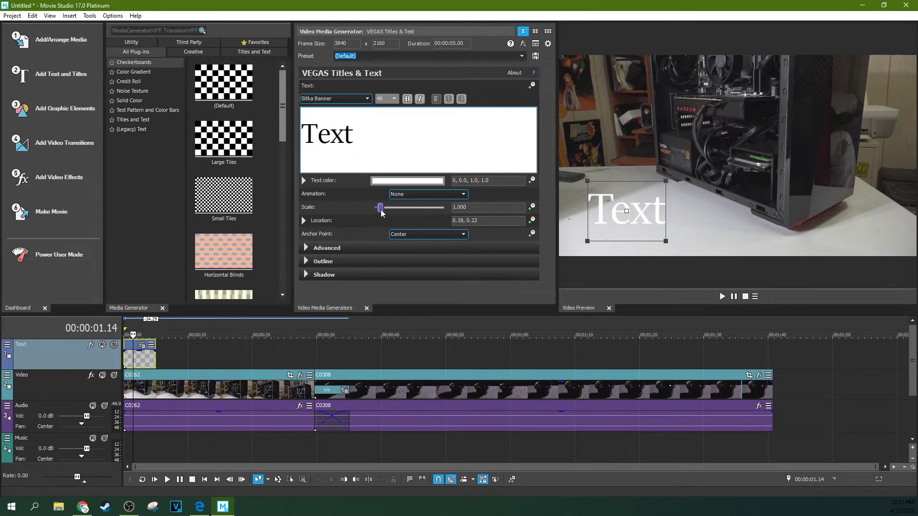
left_click_drag(379, 208, 381, 213)
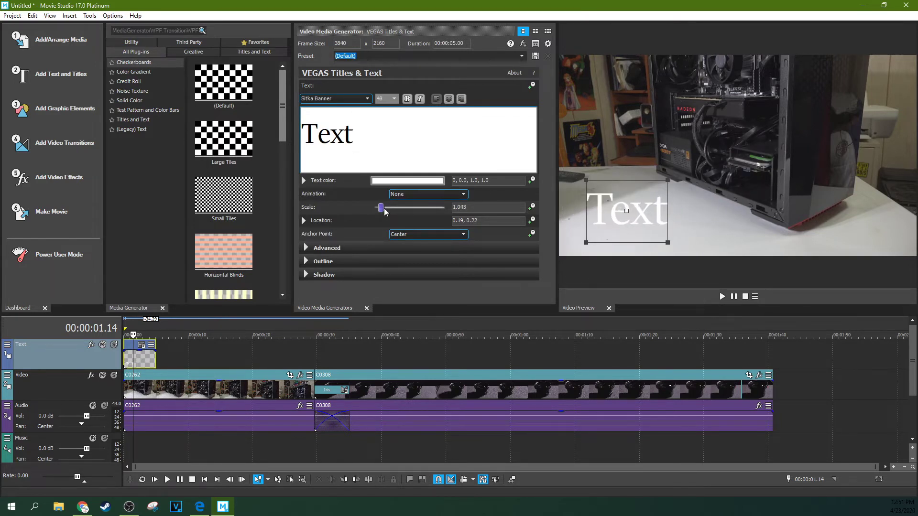
left_click(427, 183)
left_click(414, 223)
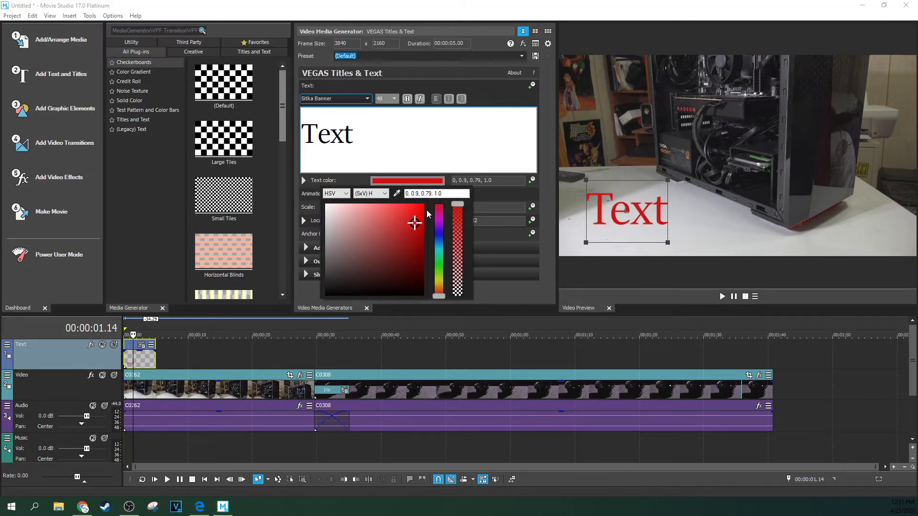
left_click(419, 218)
left_click(417, 224)
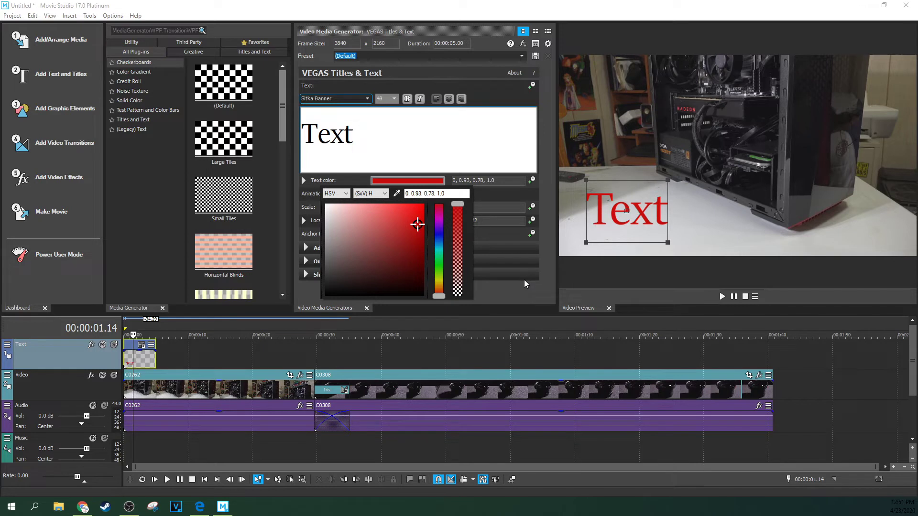
left_click(515, 292)
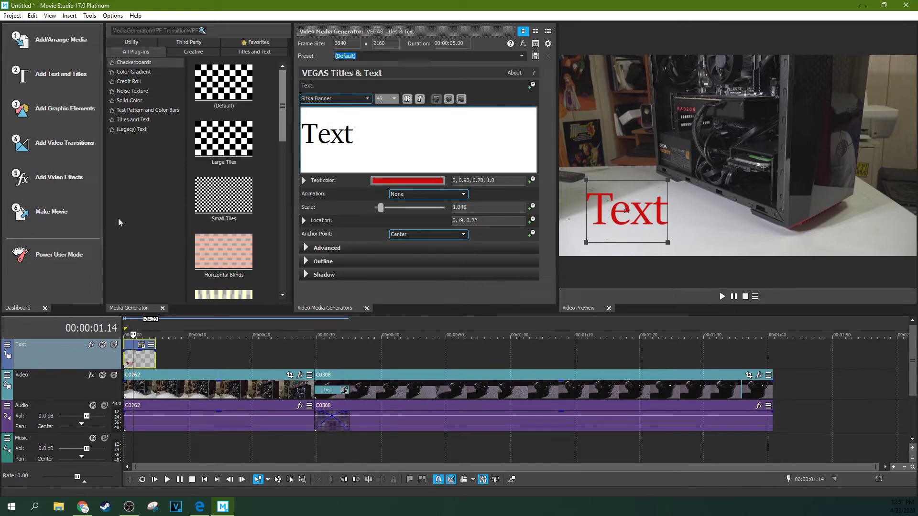
From the Dashboard's Make Movie, choose Save it to my hard drive (MOV, 3840x2160 wizard)
left_click(64, 214)
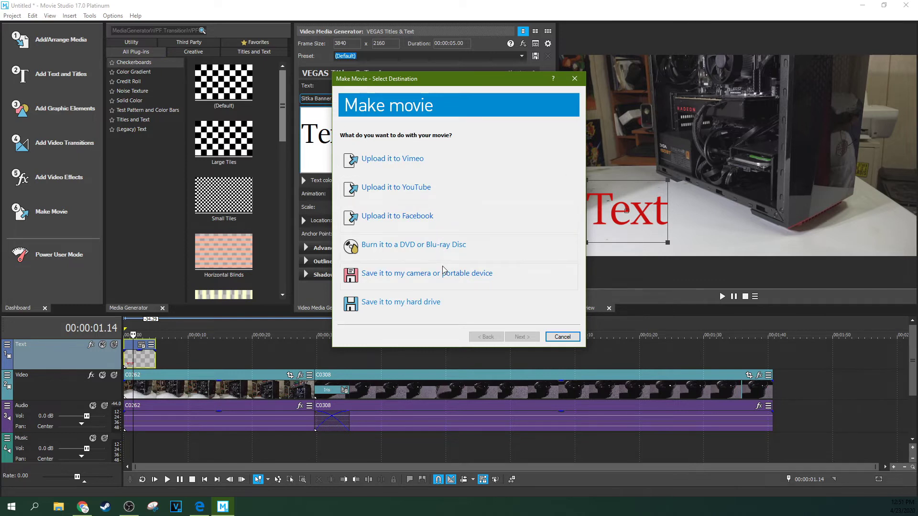
left_click(431, 306)
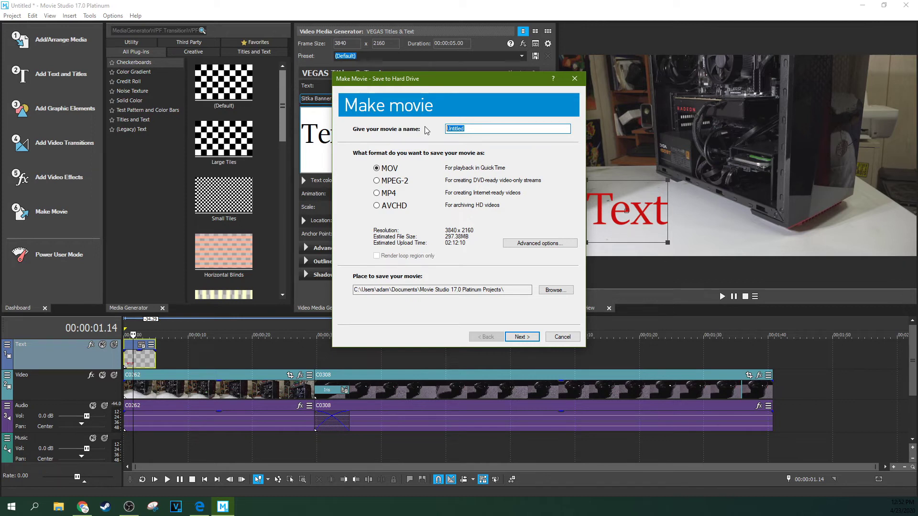
Enter 'Testvideo' as the movie name, correcting a typo
type("Testvideo")
key("BackSpace")
key("BackSpace")
type("deo")
Cycle through the AVCHD, MP4, MOV and MPEG-2 formats, ending on AVCHD
left_click(379, 208)
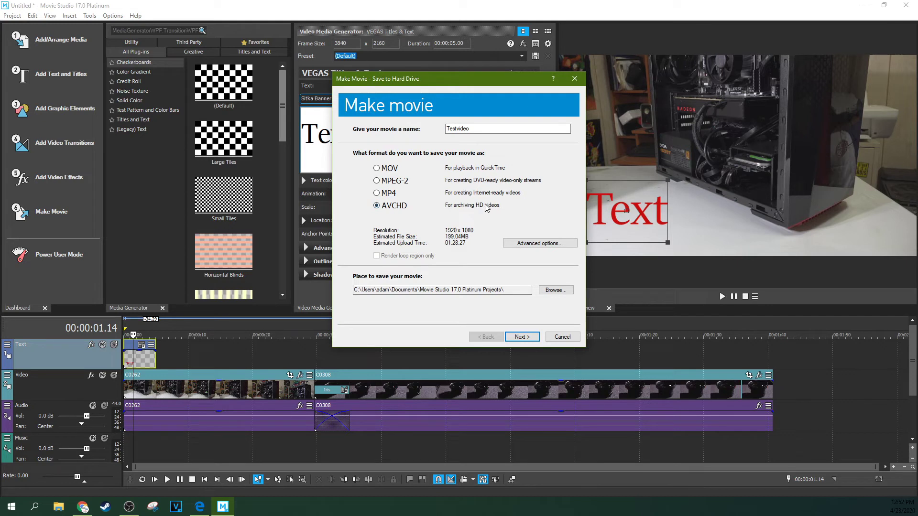
left_click(376, 193)
left_click(376, 169)
left_click(375, 195)
left_click(376, 181)
left_click(377, 205)
key("Escape")
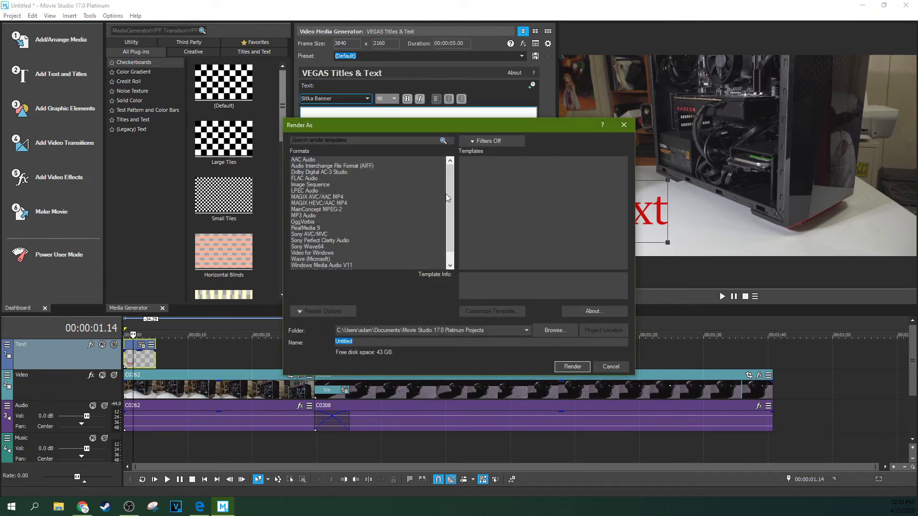
Leave the Render As dialog, name the movie 'testvideo', and move the save settings upper right
key("Escape")
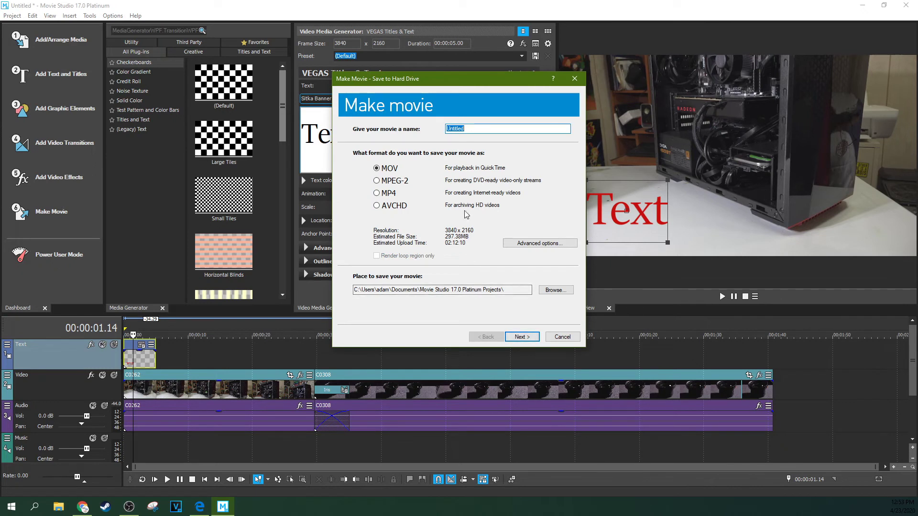
type("testvideo")
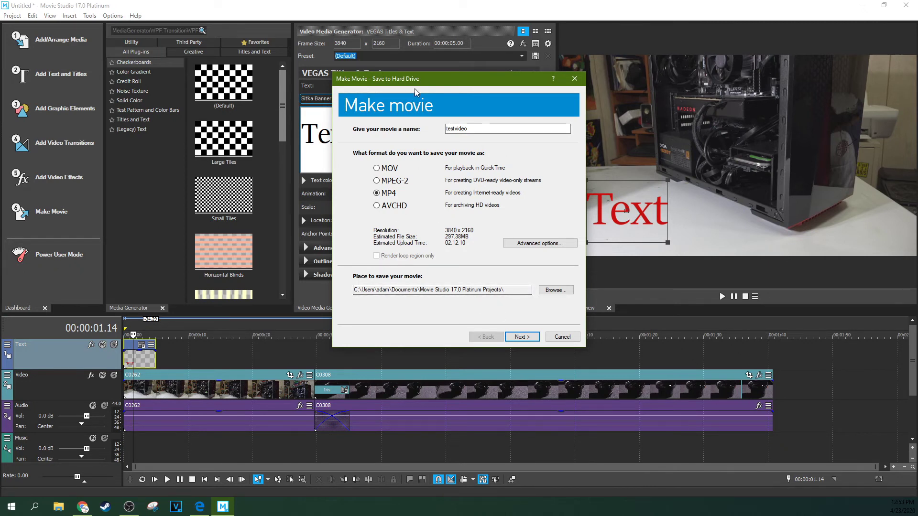
left_click_drag(430, 82, 600, 50)
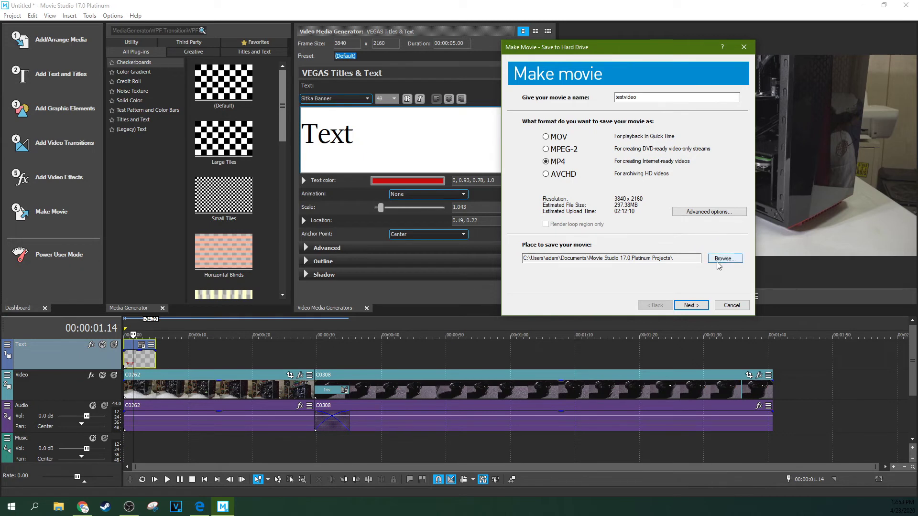
left_click_drag(699, 258, 526, 258)
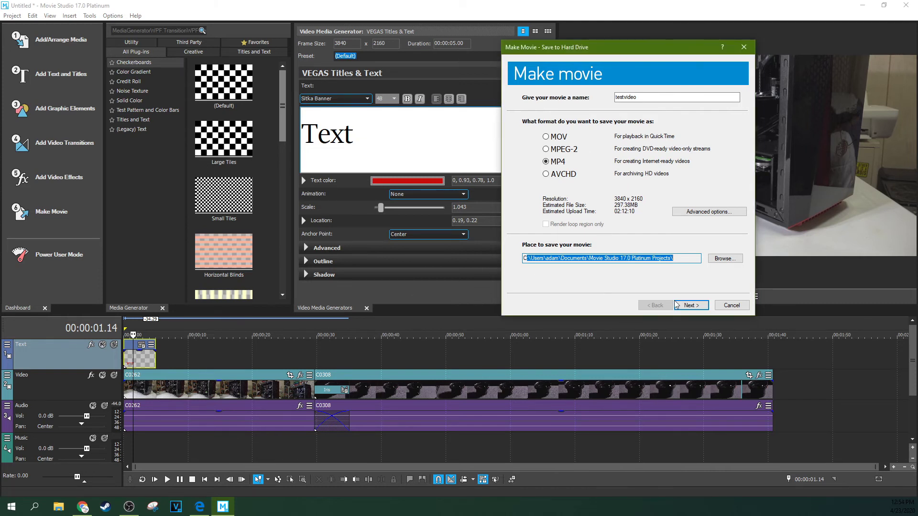
left_click(655, 334)
Render testvideo.mp4 (288 MB, 1:40) and show it in its projects folder in File Explorer
left_click(691, 305)
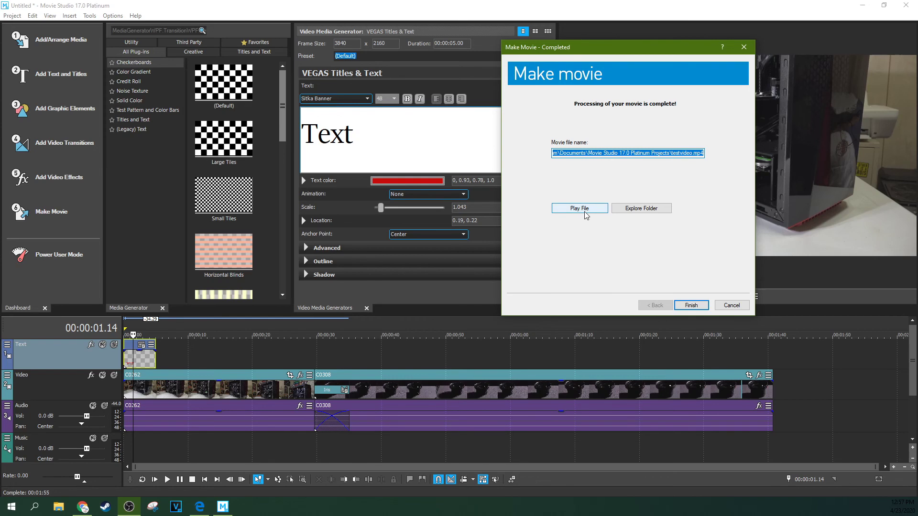
left_click(637, 209)
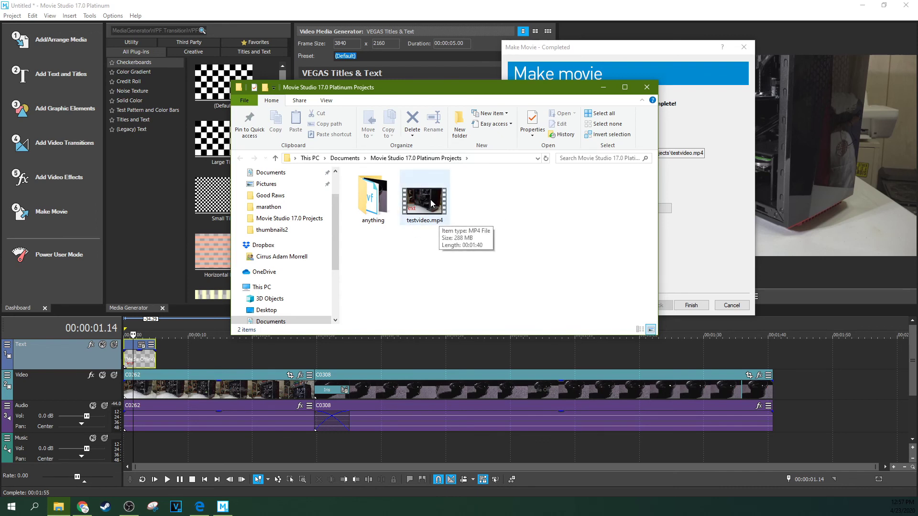
mouse_move(431, 213)
left_mouse_down()
mouse_move(477, 212)
mouse_move(451, 231)
mouse_move(434, 213)
left_mouse_up()
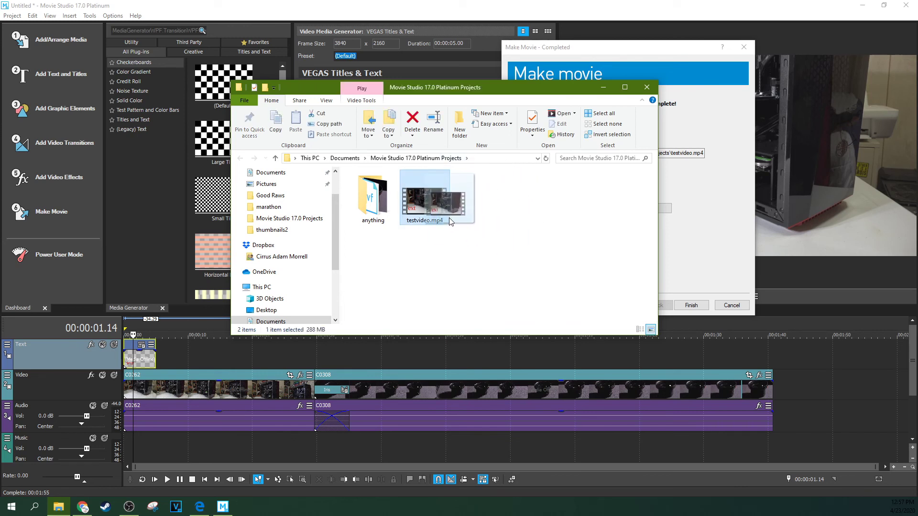